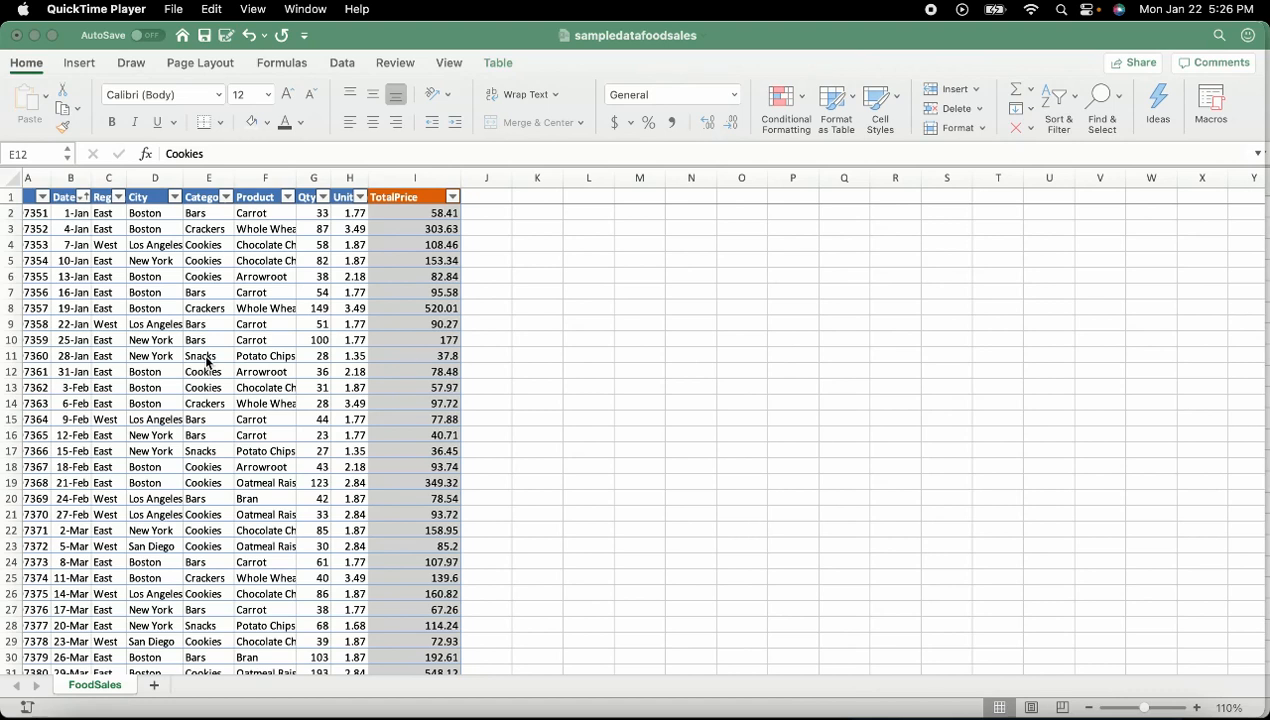
Format the food sales table with the blue Light 9 style and drag column A wider for its IDs
{"action": "left_click", "coordinate": [294, 216]}
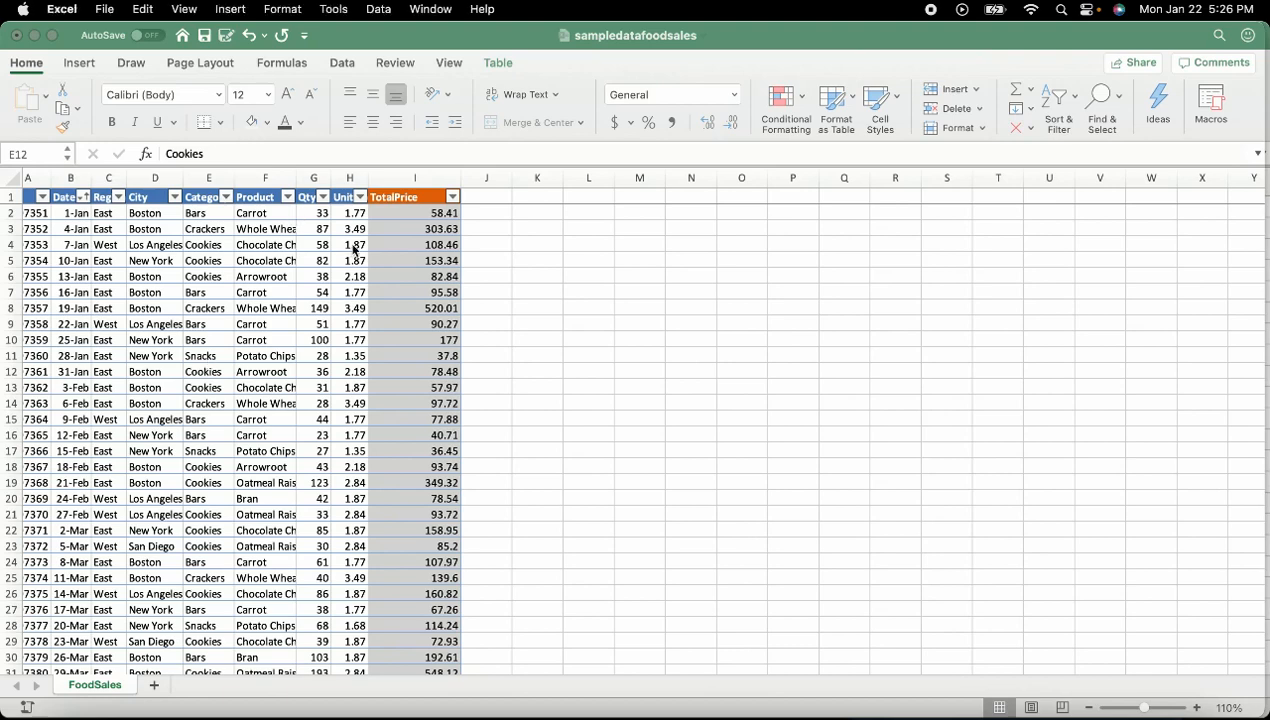
{"action": "left_click", "coordinate": [218, 294]}
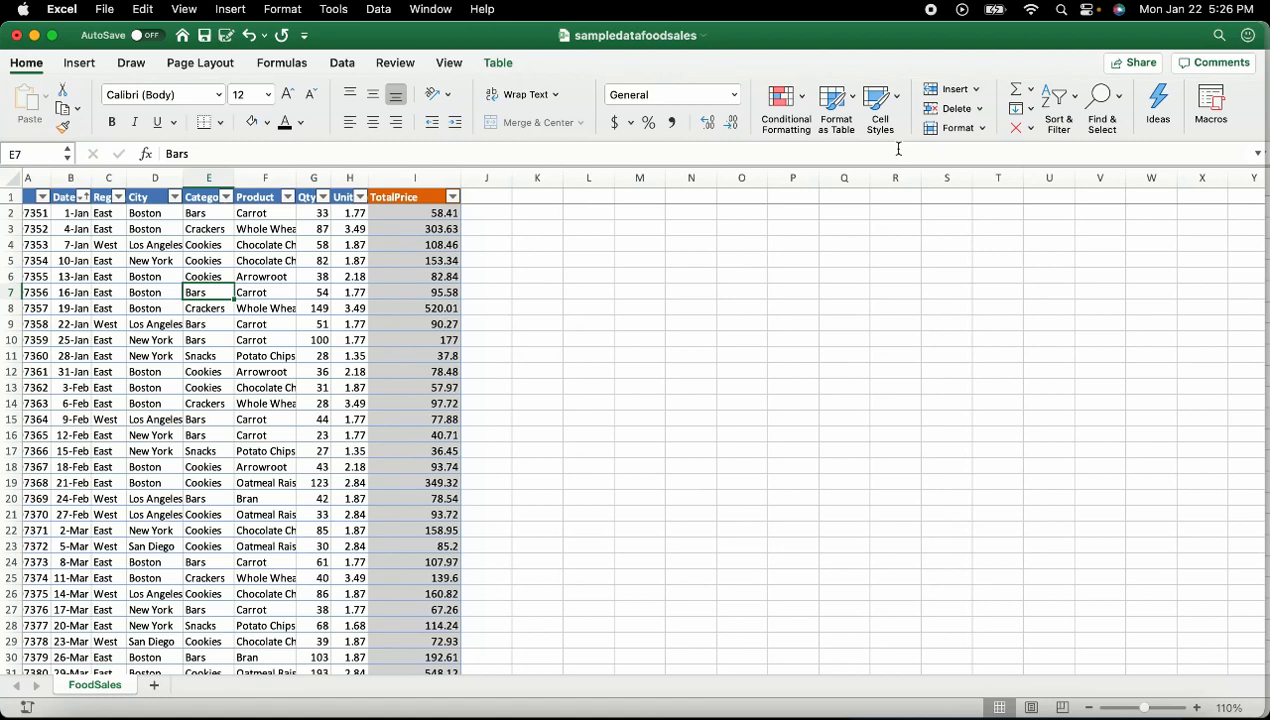
{"action": "left_click", "coordinate": [841, 107]}
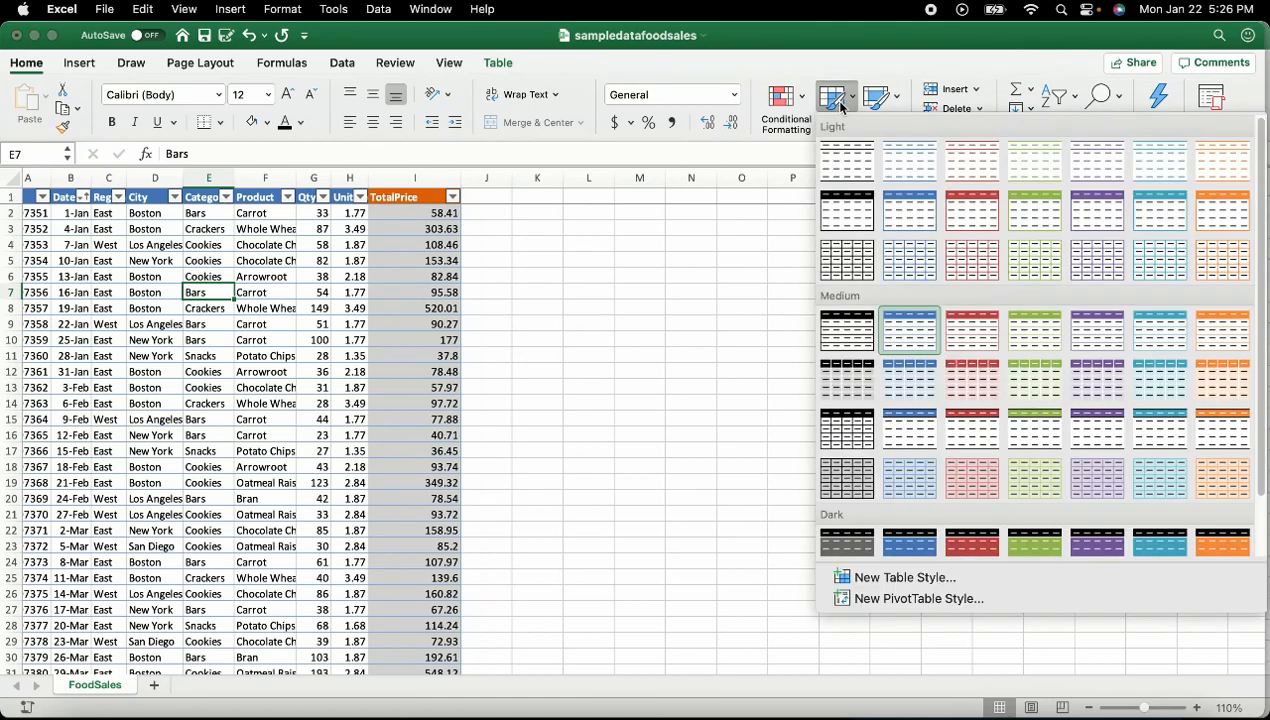
{"action": "left_click", "coordinate": [911, 227]}
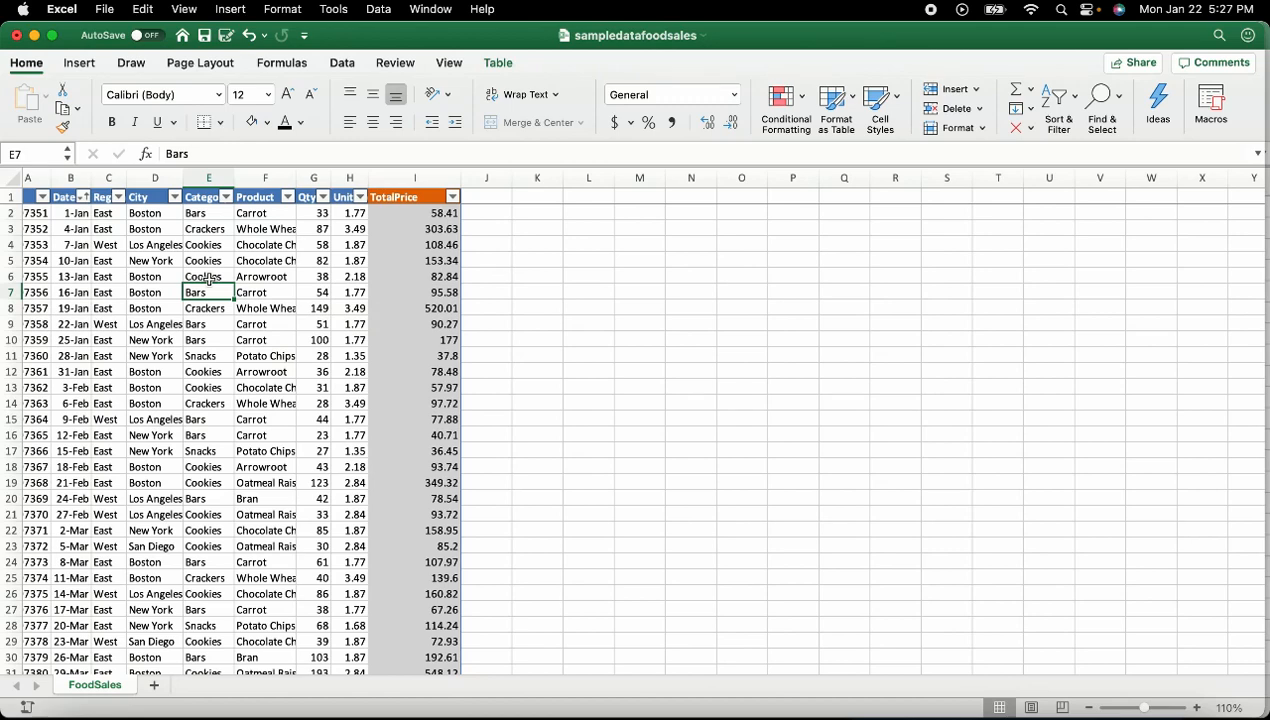
{"action": "left_click_drag", "start_coordinate": [48, 178], "coordinate": [85, 177]}
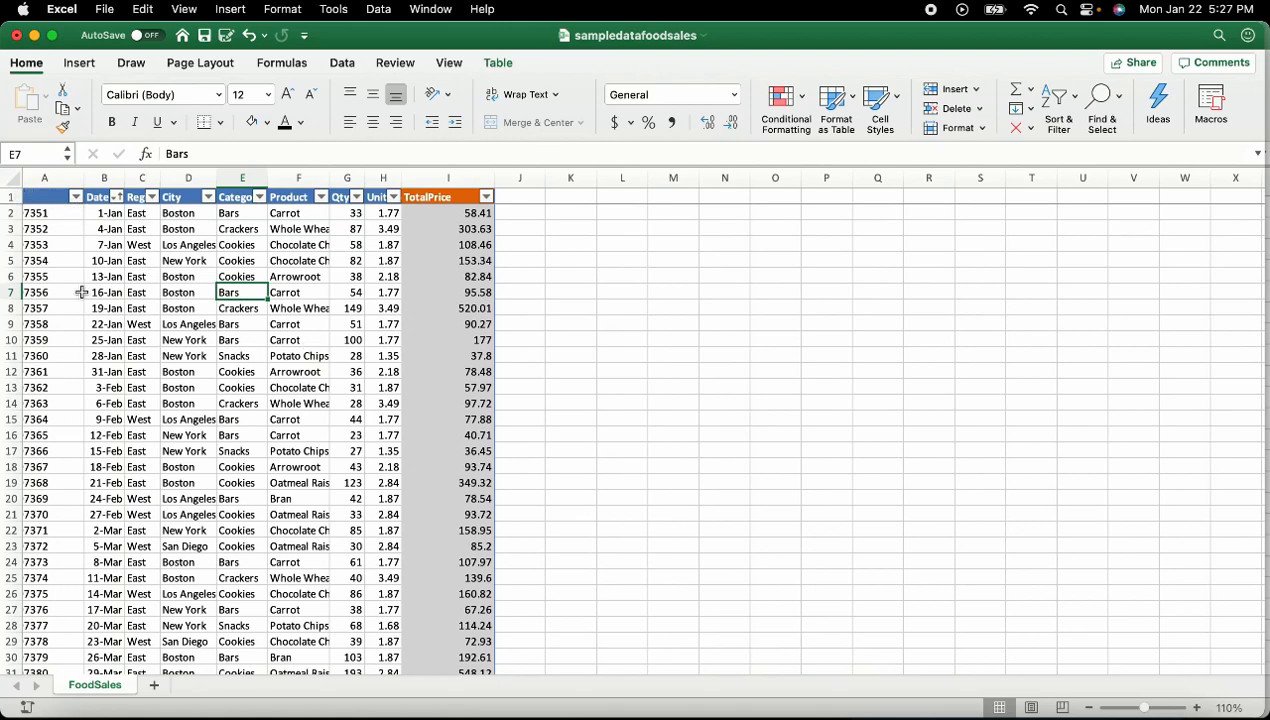
Select cells A1 and A5 in the food sales table and bring up the Insert ribbon
{"action": "left_click", "coordinate": [54, 196]}
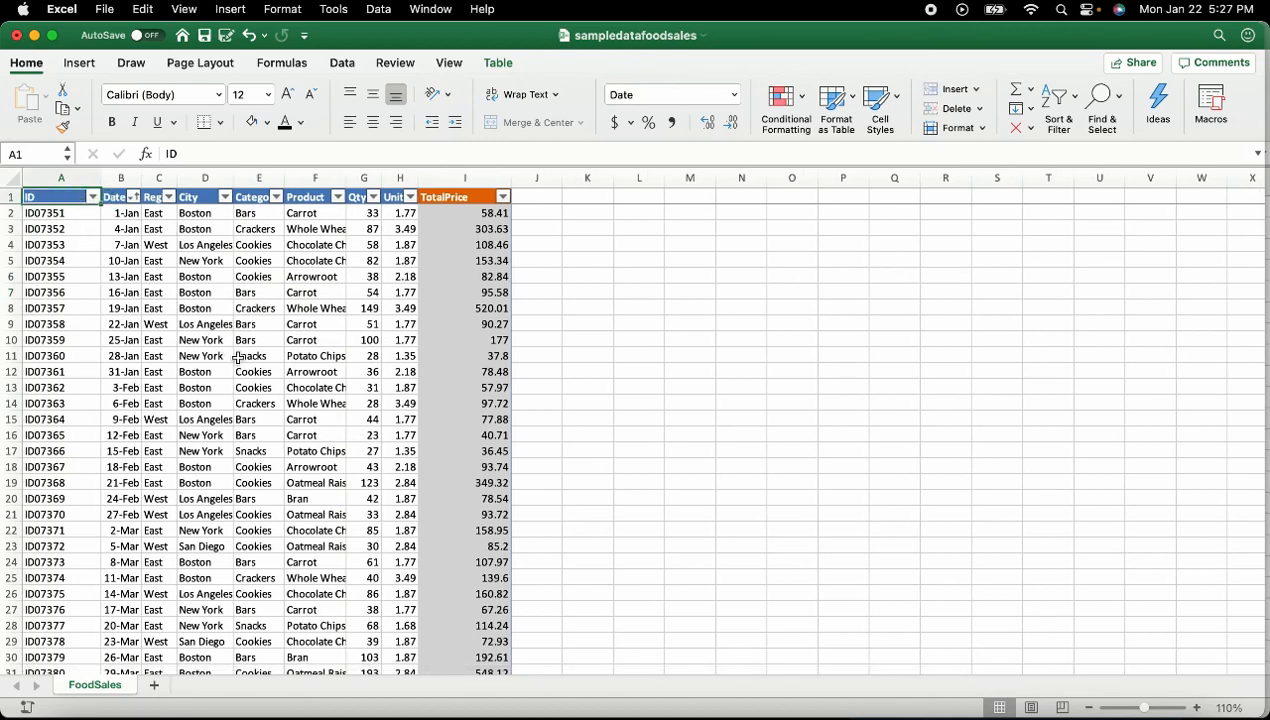
{"action": "left_click", "coordinate": [62, 260]}
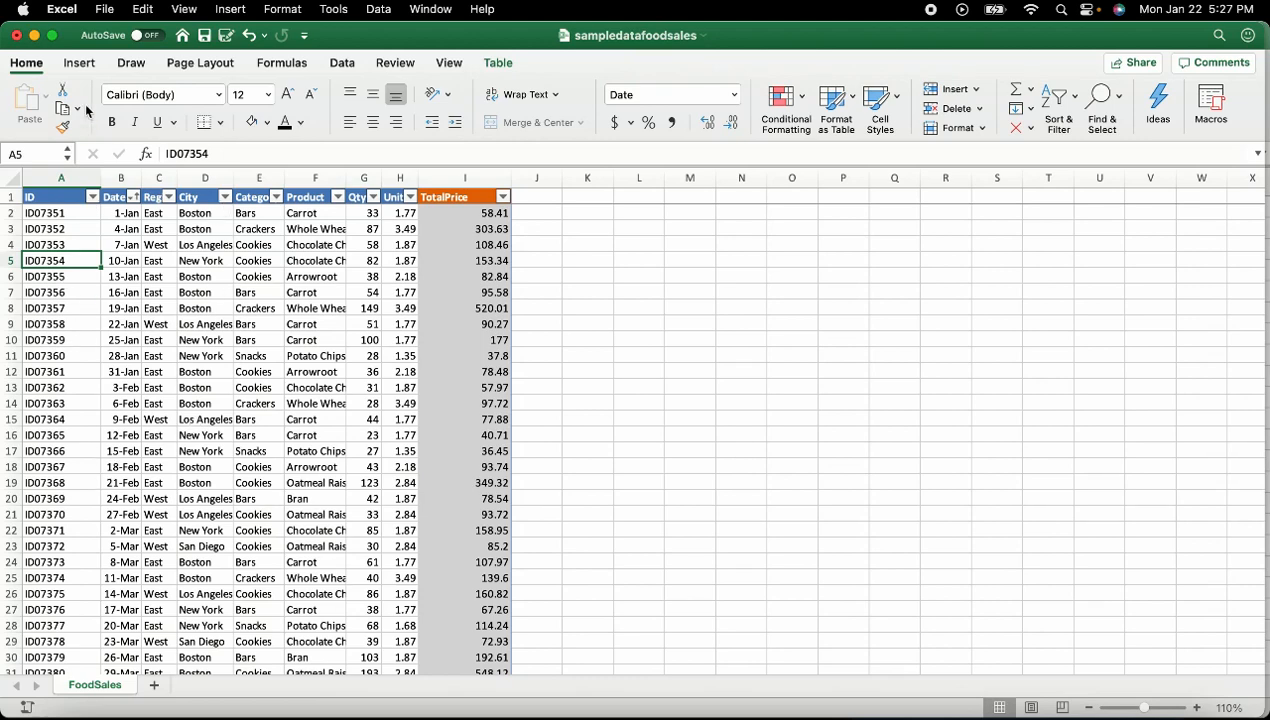
{"action": "left_click", "coordinate": [88, 64]}
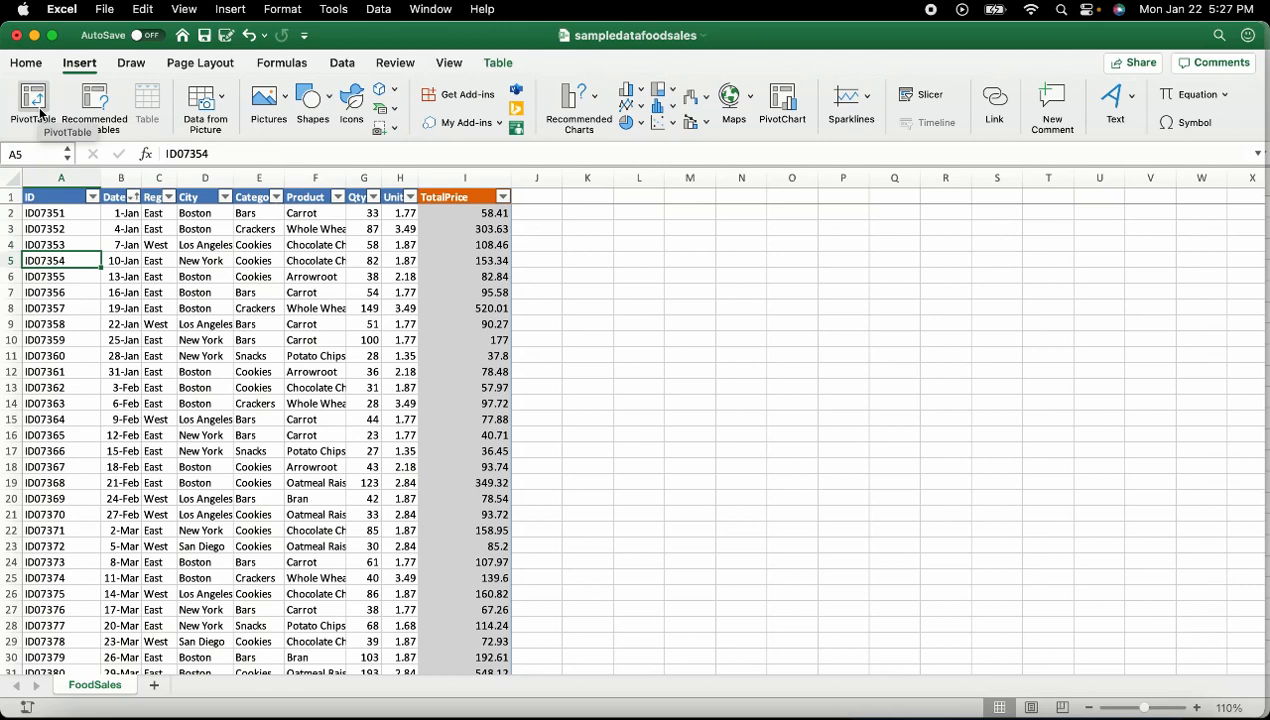
Insert the recommended Sum of Qty by Product and City PivotTable and open its City filter
{"action": "left_click", "coordinate": [104, 104]}
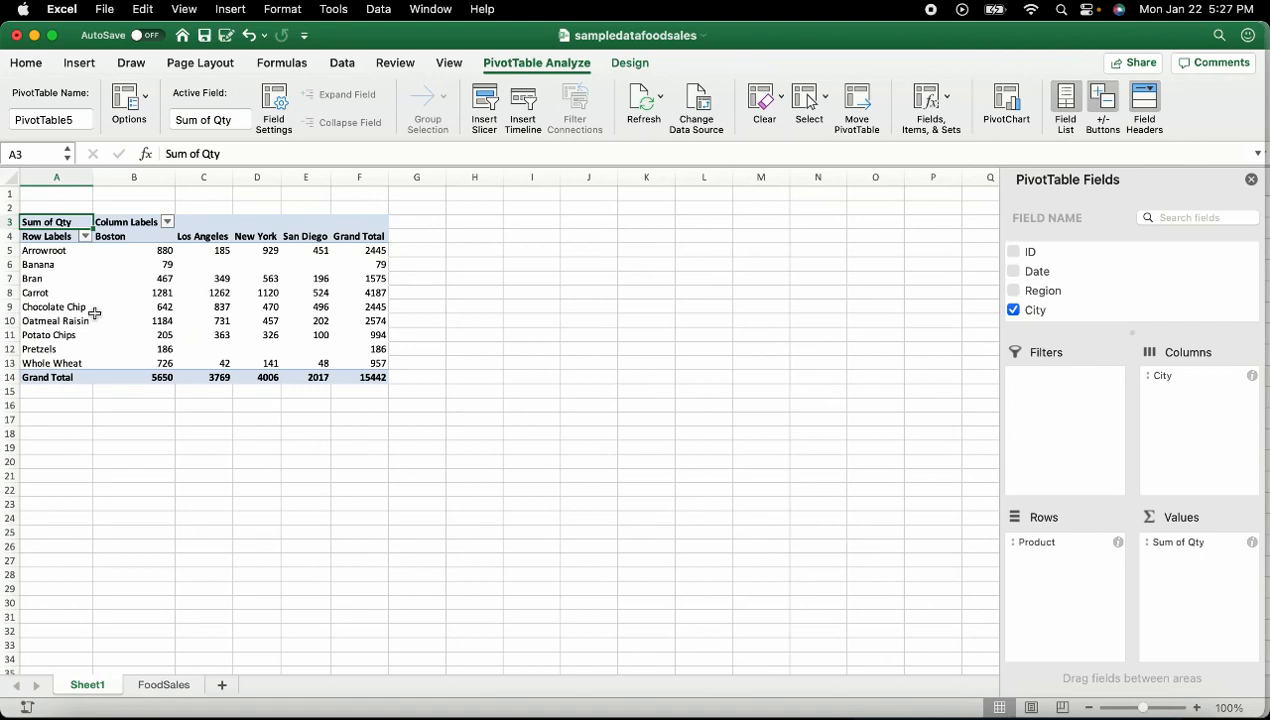
{"action": "left_click", "coordinate": [51, 251]}
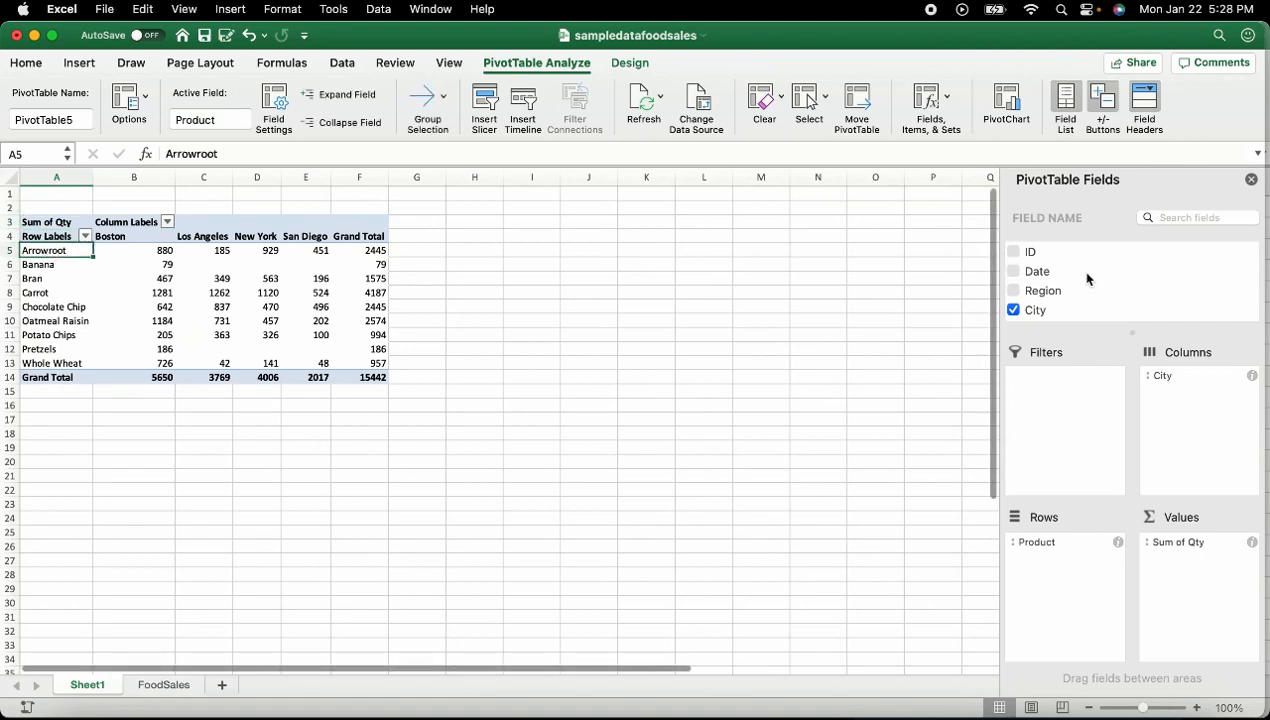
{"action": "scroll", "coordinate": [1087, 278], "scroll_direction": "down", "scroll_amount": 3}
{"action": "scroll", "coordinate": [1087, 278], "scroll_direction": "down", "scroll_amount": 1}
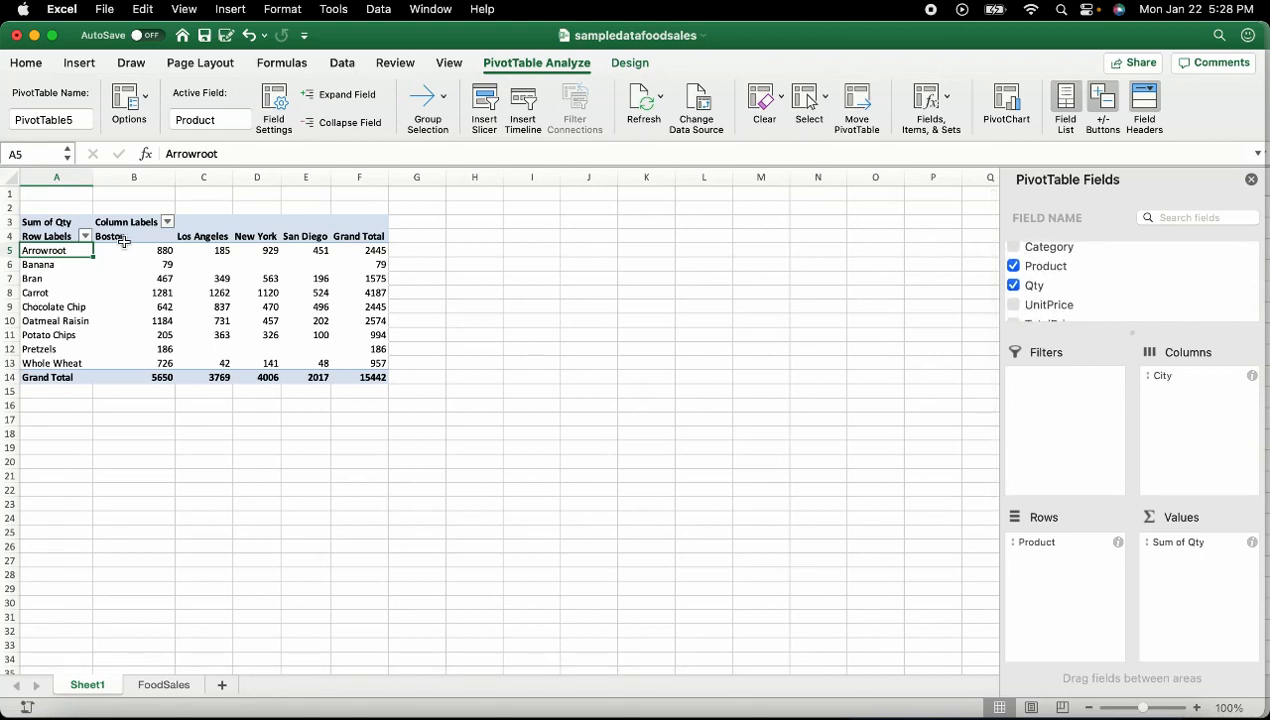
{"action": "left_click", "coordinate": [122, 239]}
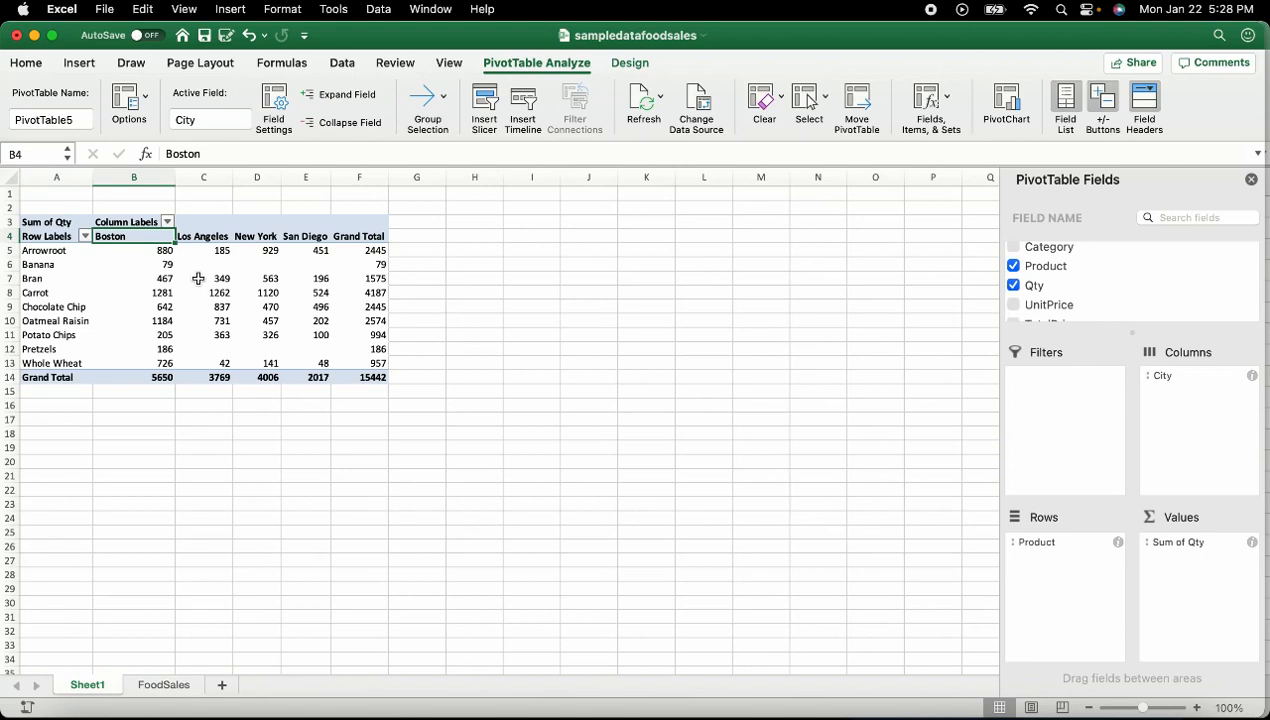
{"action": "left_click", "coordinate": [168, 222]}
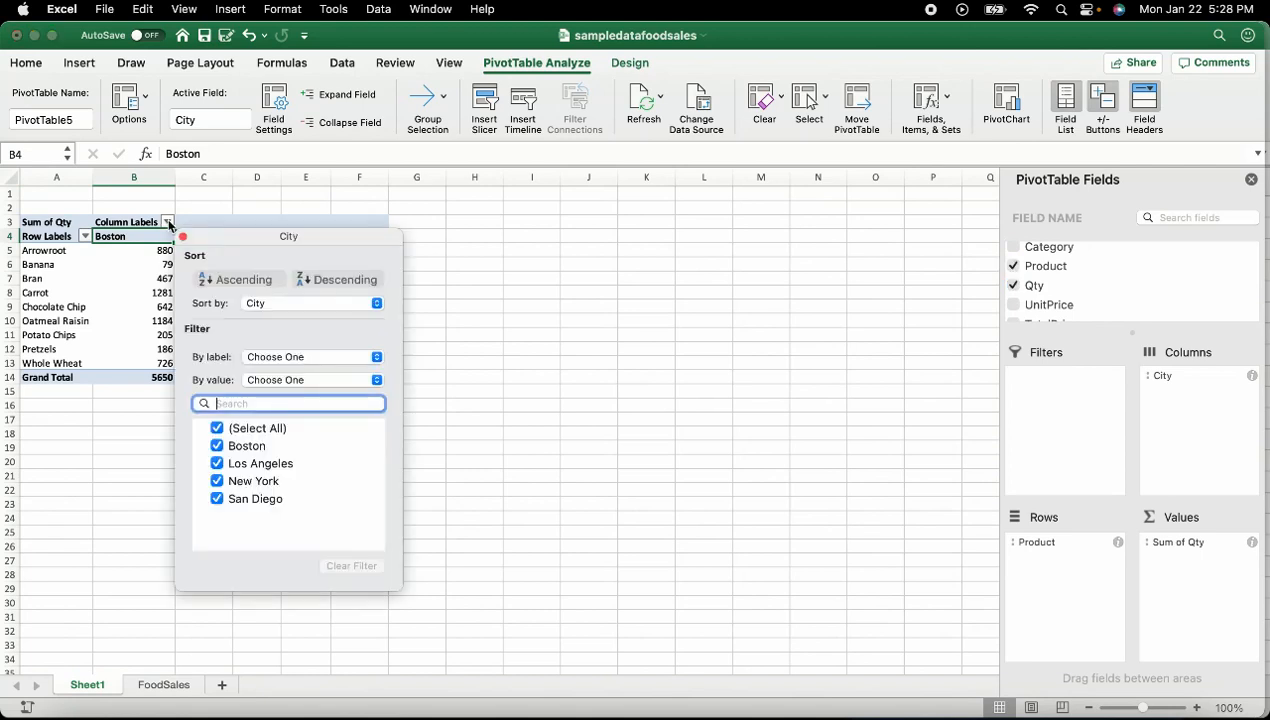
Filter the pivot's cities to Los Angeles only, giving a grand total of 3769
{"action": "left_click", "coordinate": [219, 430]}
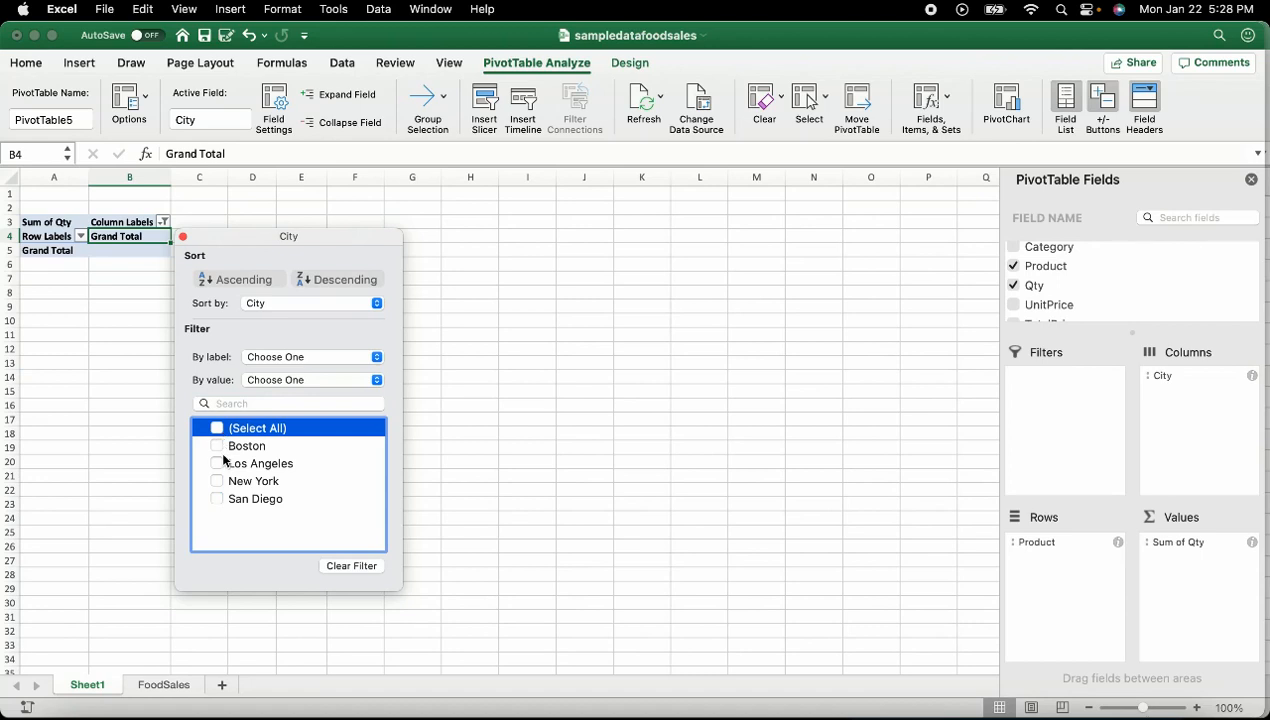
{"action": "left_click", "coordinate": [221, 468]}
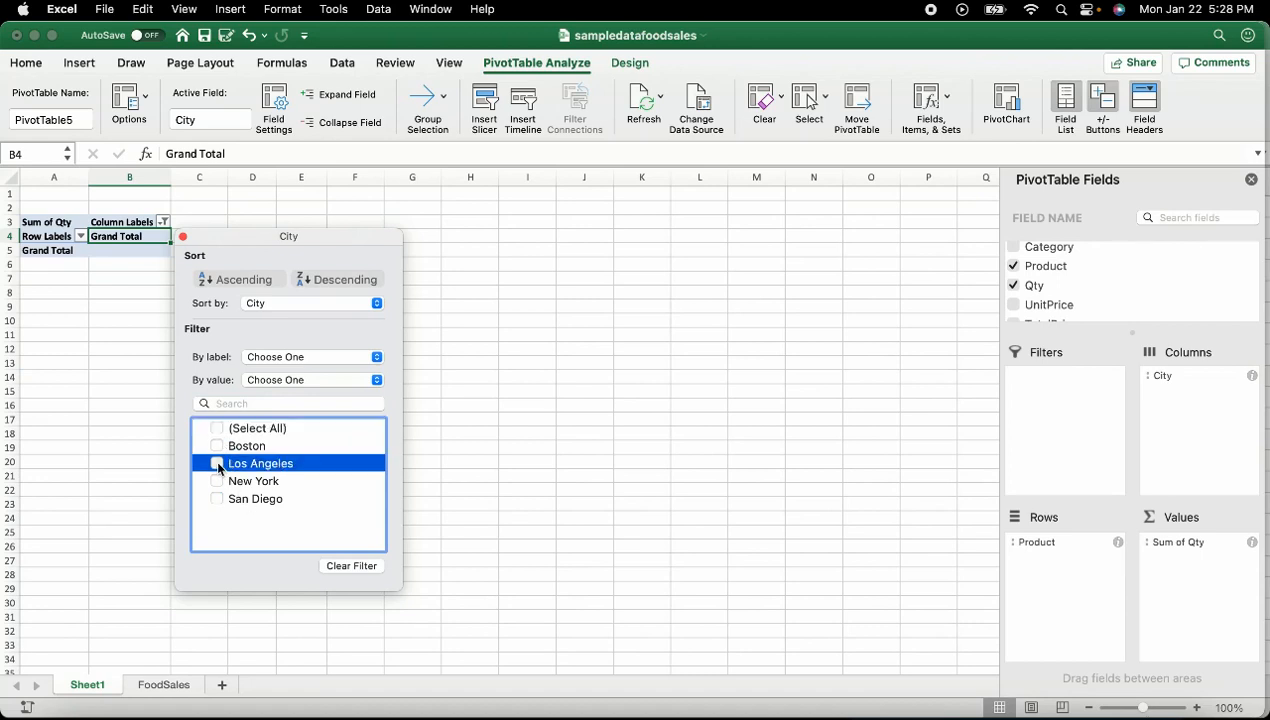
{"action": "left_click", "coordinate": [218, 464]}
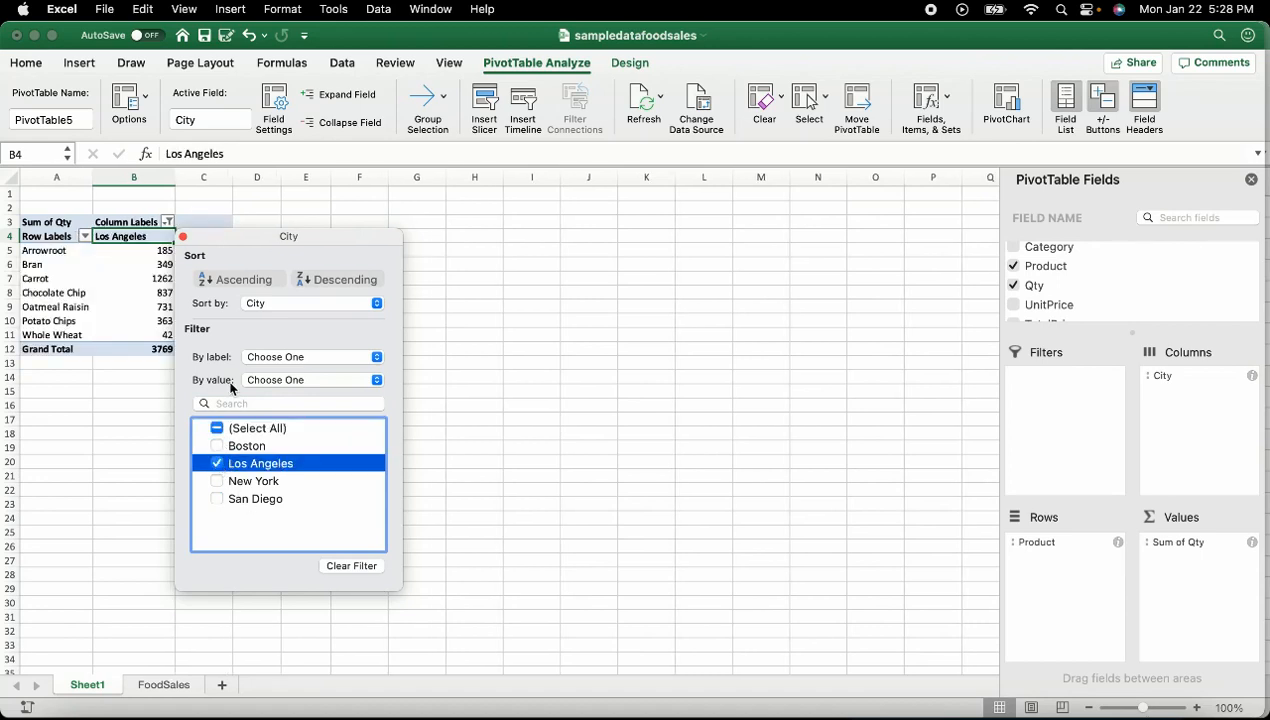
{"action": "left_click", "coordinate": [507, 482]}
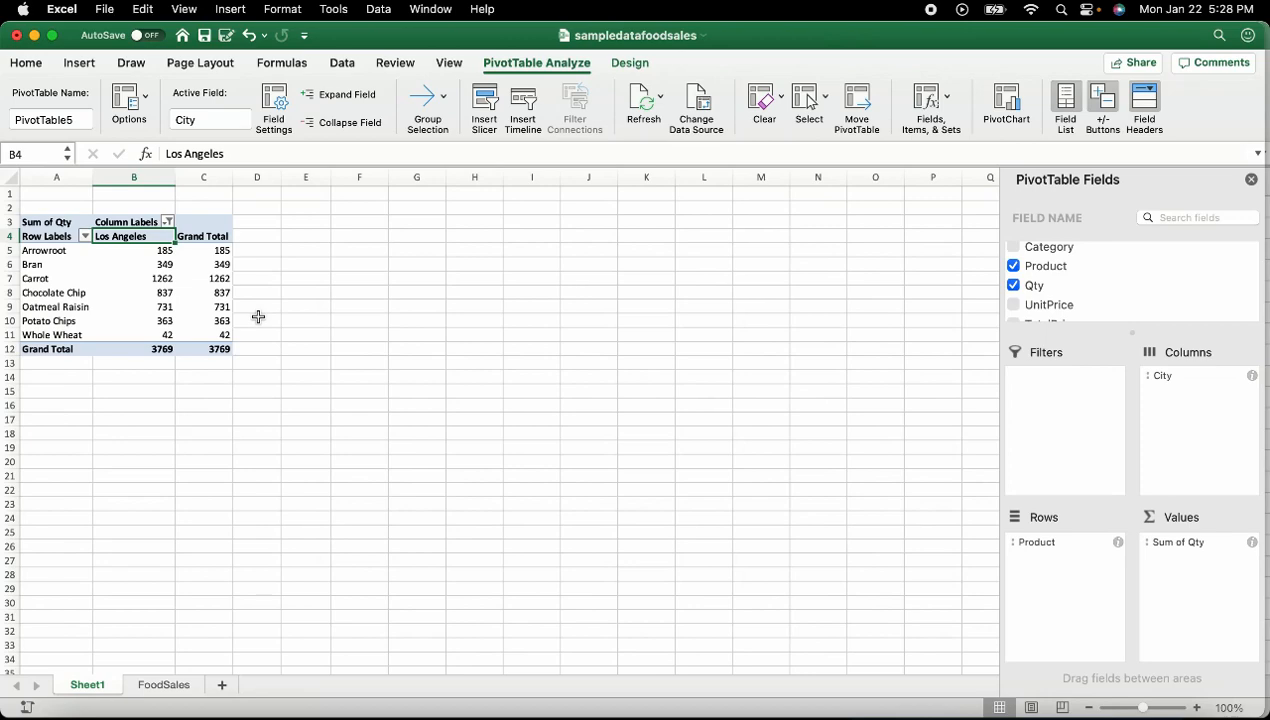
From a cell in the FoodSales table, start inserting a new PivotTable
{"action": "left_click", "coordinate": [162, 688]}
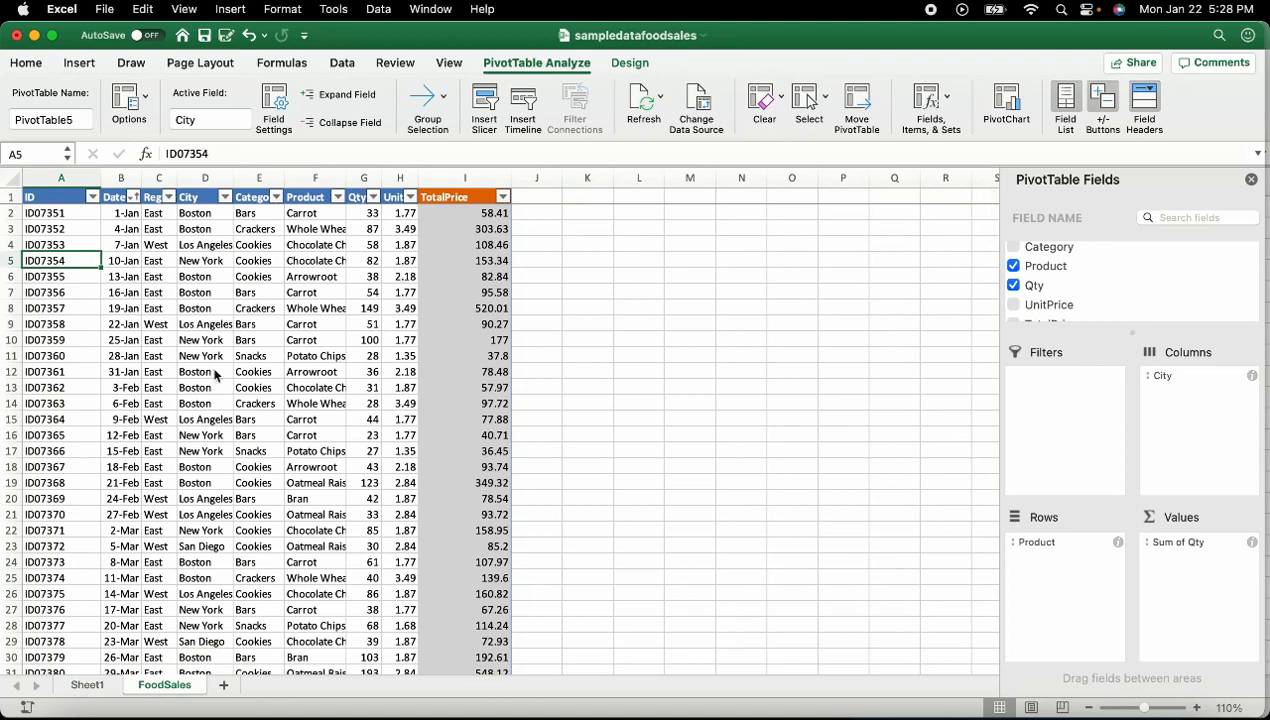
{"action": "left_click", "coordinate": [208, 358]}
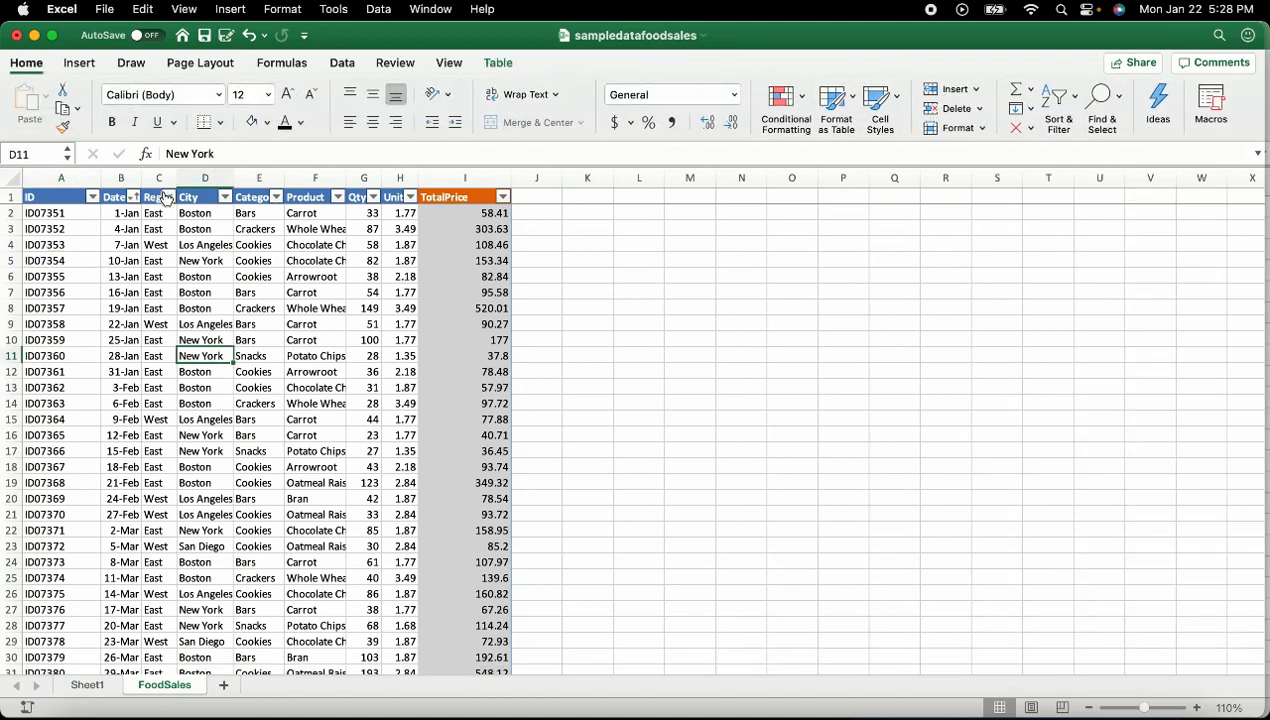
{"action": "left_click", "coordinate": [90, 67]}
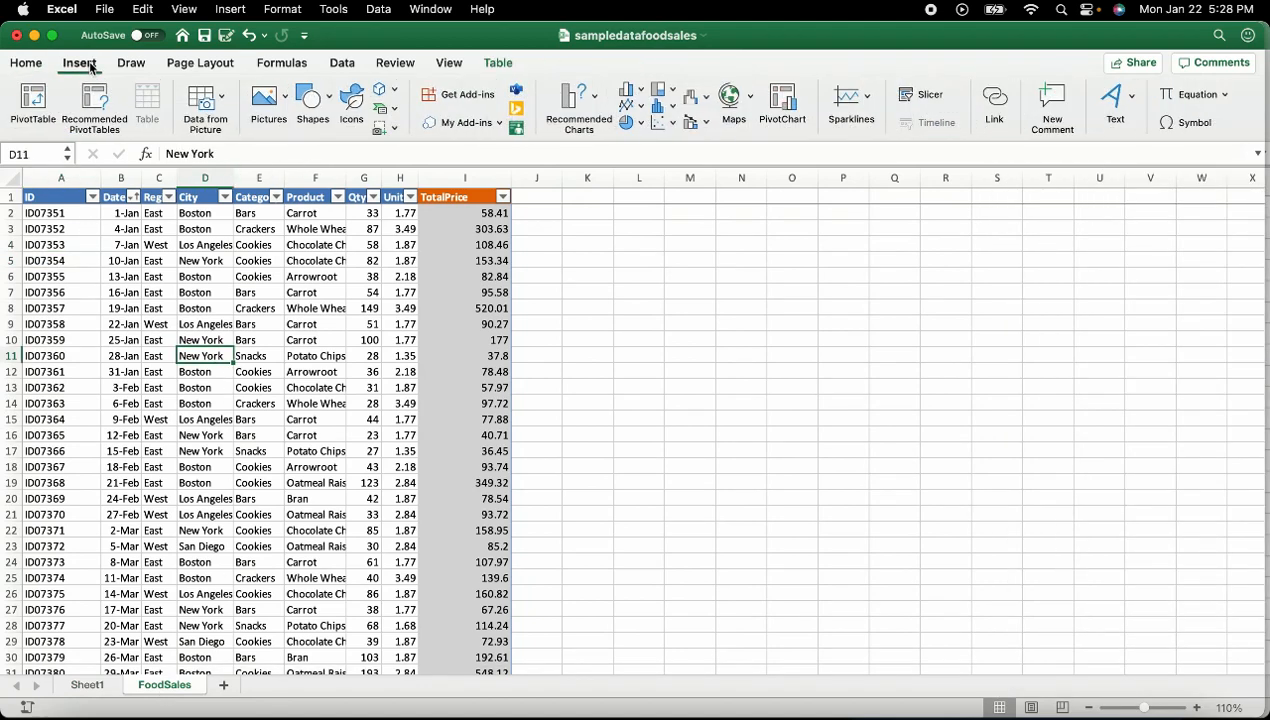
{"action": "left_click", "coordinate": [35, 112]}
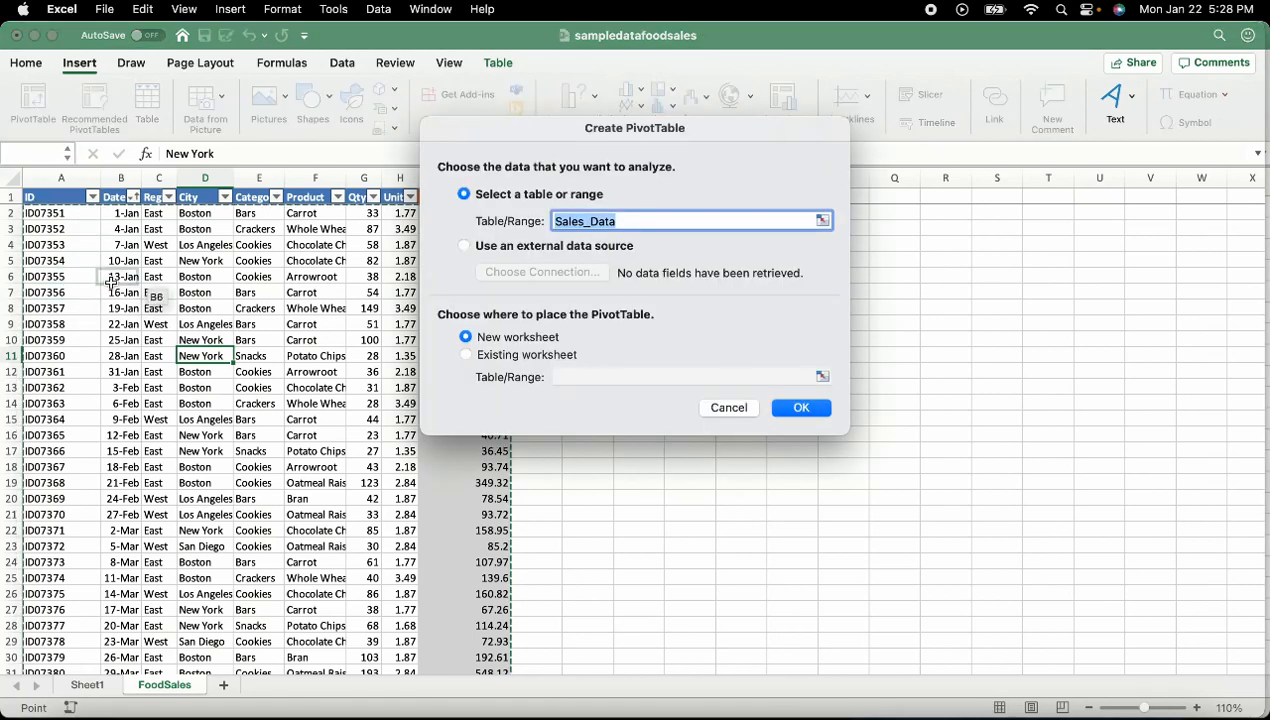
Set the source to the whole Sales_Data table and place the PivotTable on a new worksheet
{"action": "left_click", "coordinate": [71, 197]}
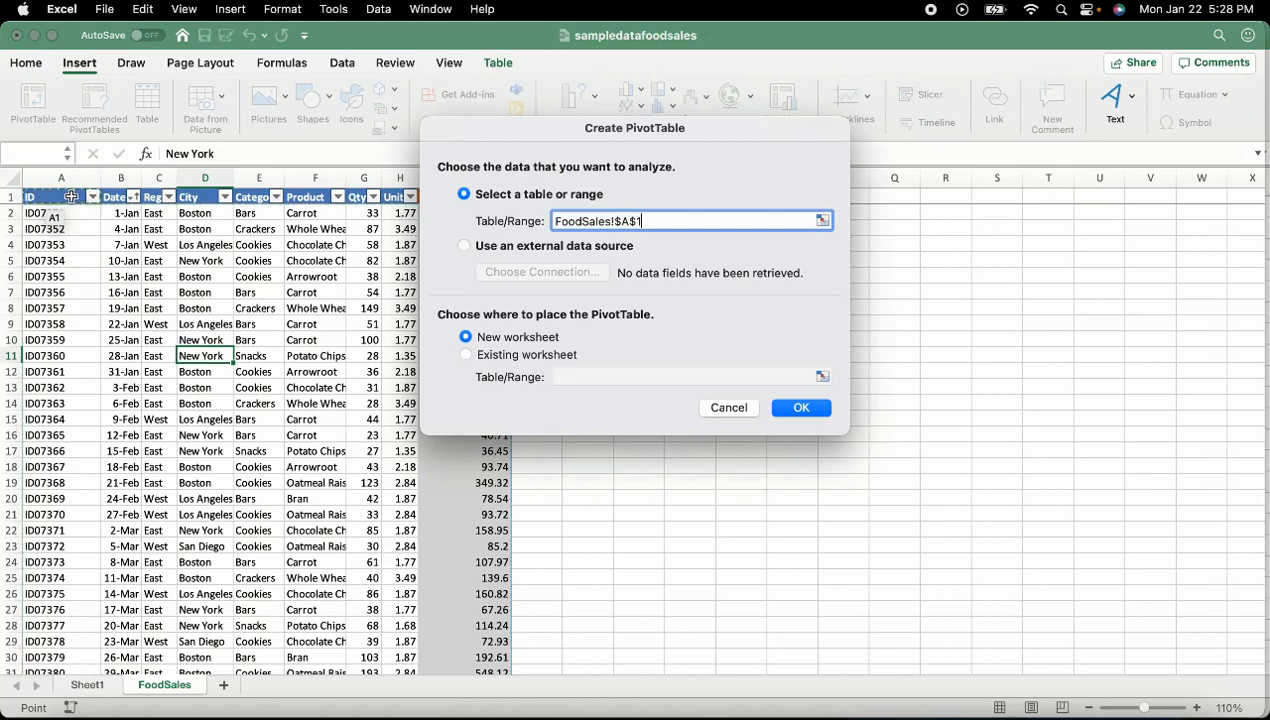
{"action": "key", "text": "shift+Right"}
{"action": "key", "text": "ctrl+shift+Right"}
{"action": "left_click_drag", "start_coordinate": [609, 135], "coordinate": [792, 132]}
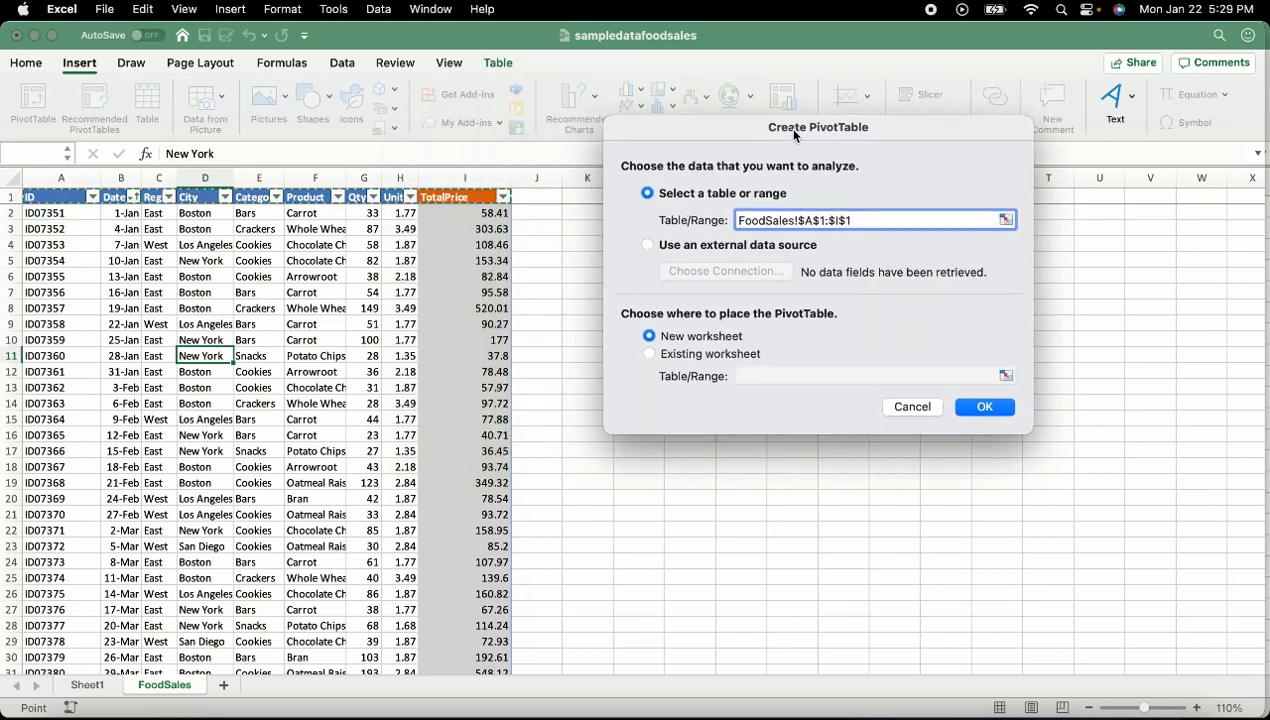
{"action": "key", "text": "ctrl+shift+Down"}
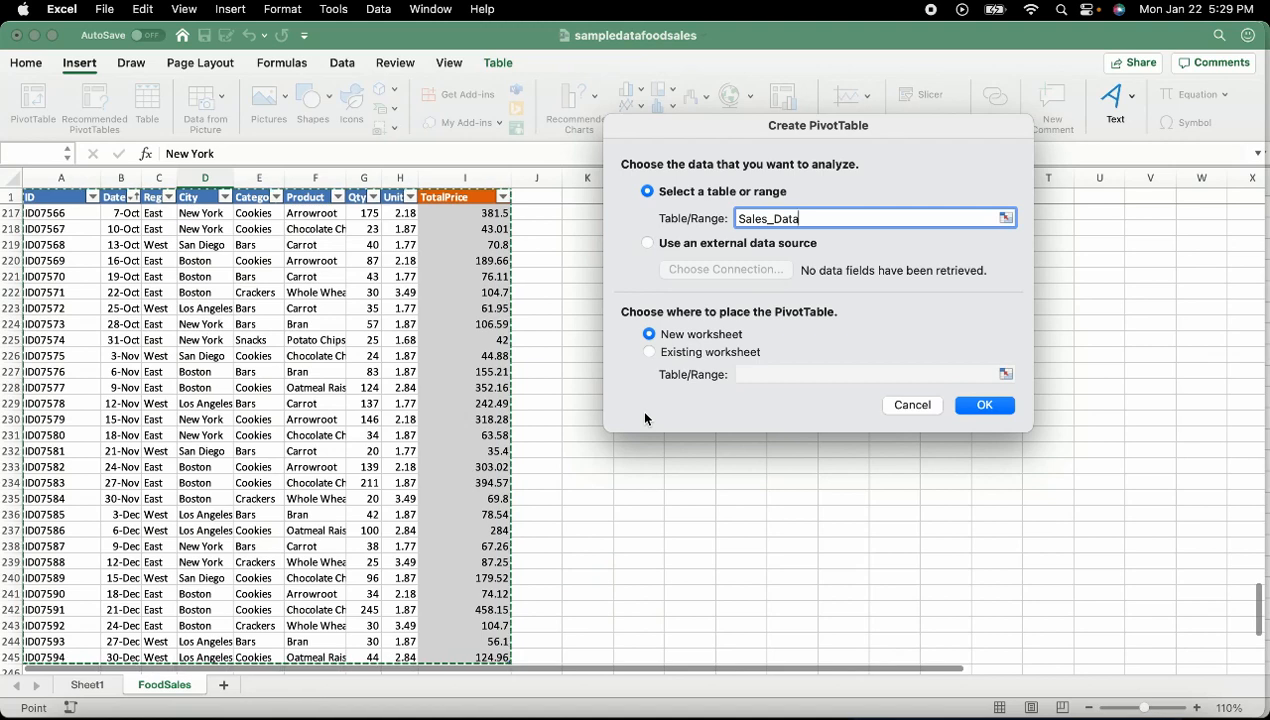
{"action": "left_click", "coordinate": [650, 352]}
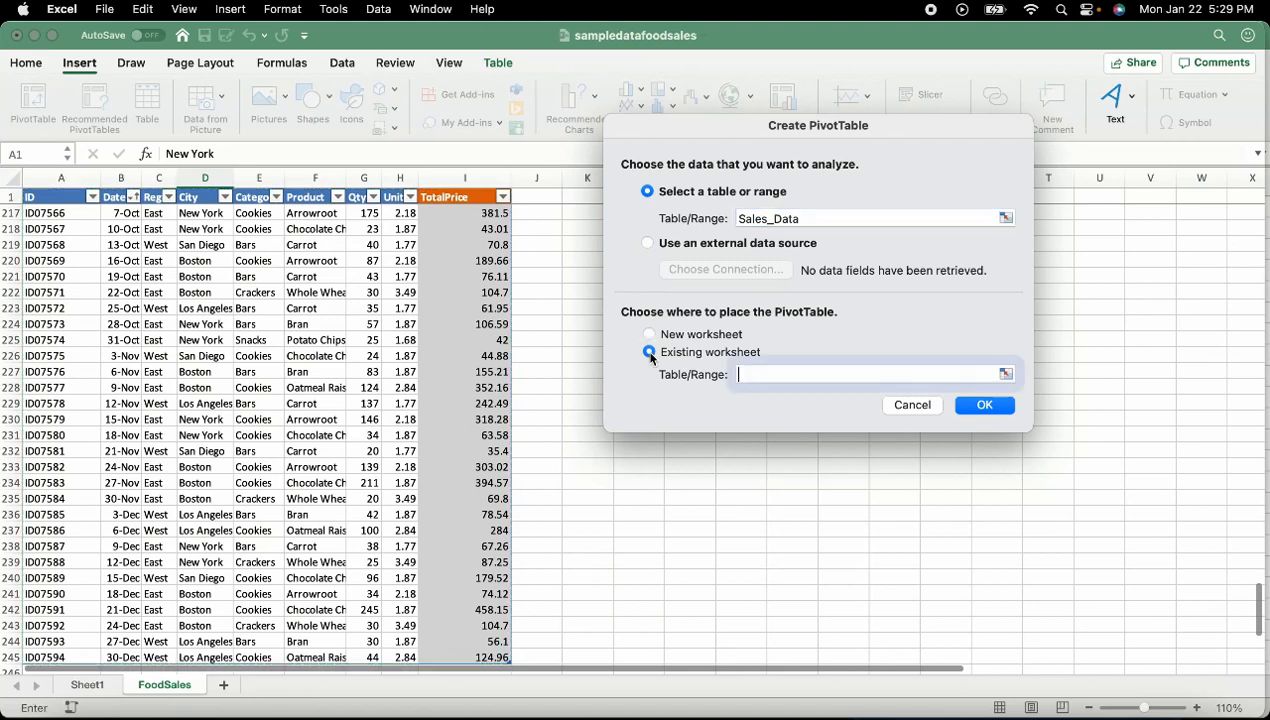
{"action": "left_click", "coordinate": [697, 496]}
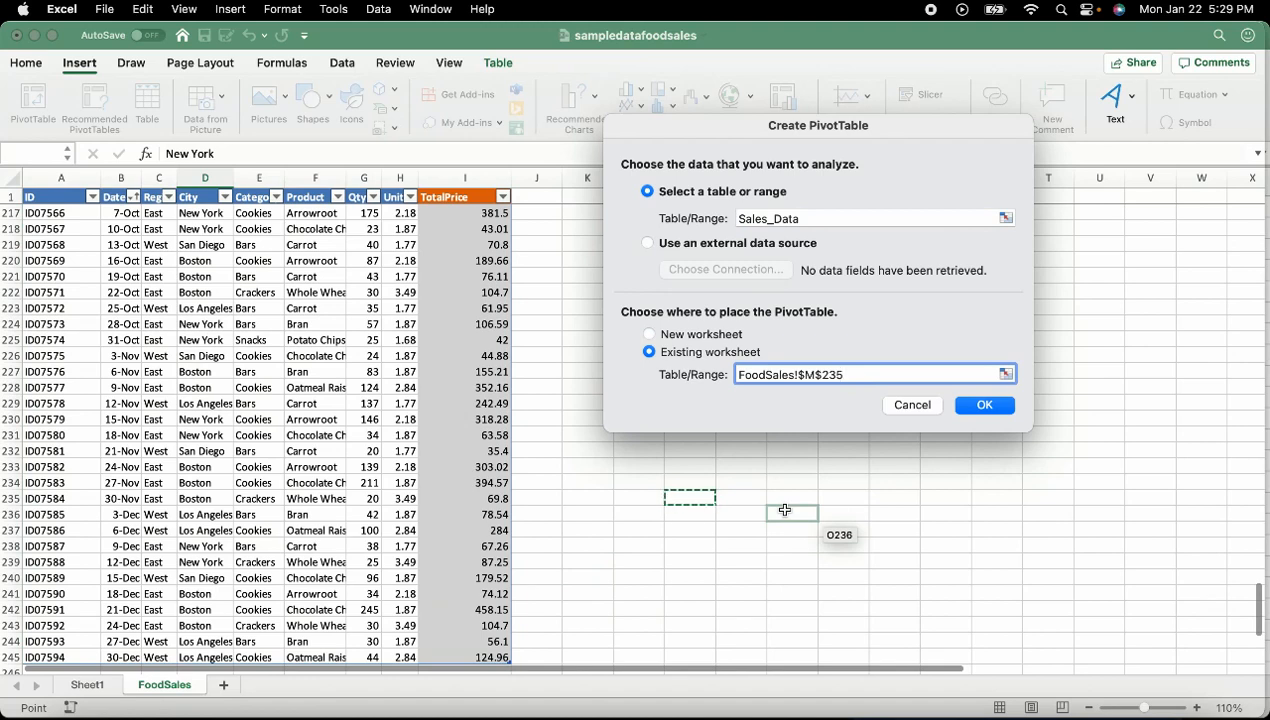
{"action": "left_click", "coordinate": [650, 334]}
{"action": "left_click", "coordinate": [986, 405]}
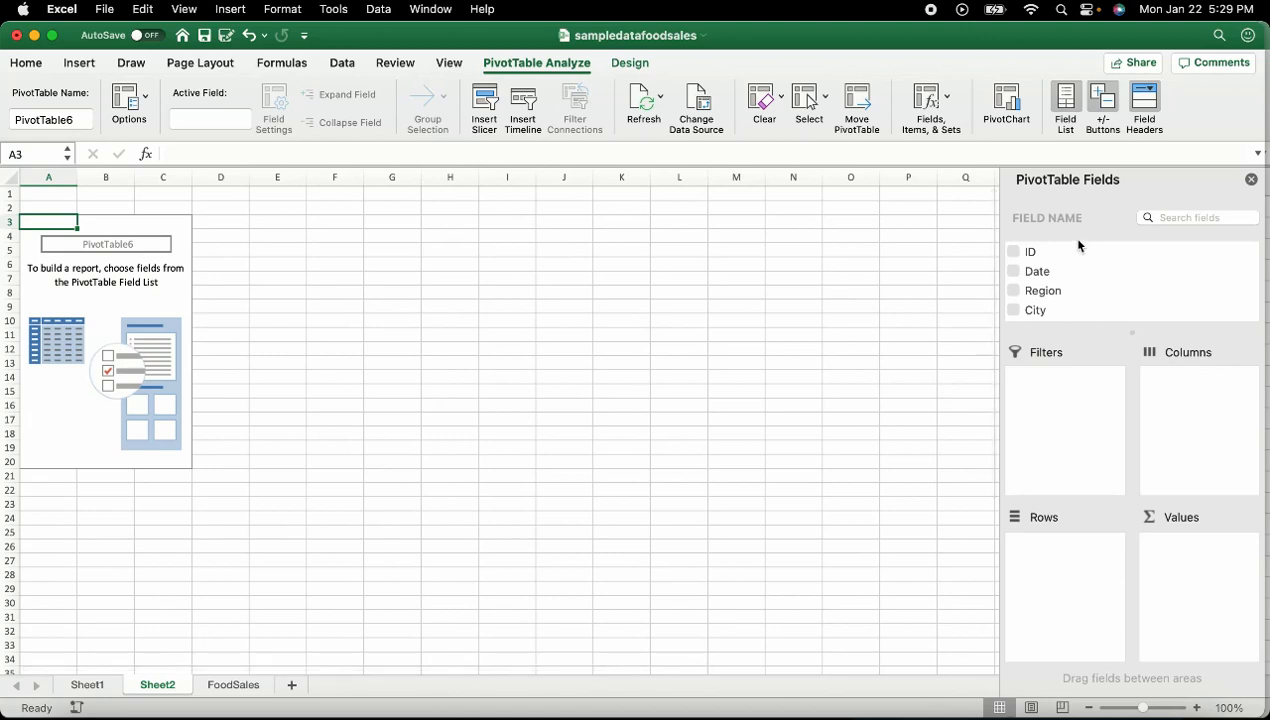
Put Product in the pivot's rows and Sum of Qty in its values
{"action": "scroll", "coordinate": [1049, 289], "scroll_direction": "down", "scroll_amount": 1}
{"action": "scroll", "coordinate": [1049, 289], "scroll_direction": "down", "scroll_amount": 4}
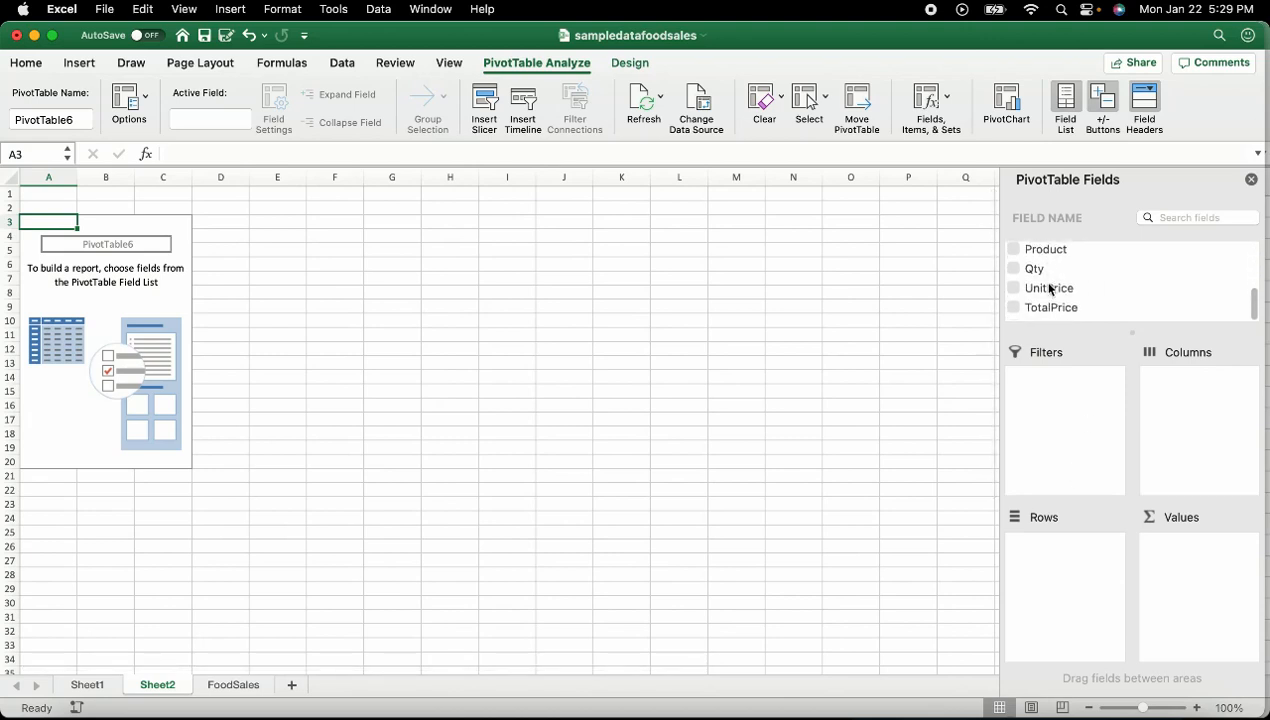
{"action": "scroll", "coordinate": [1049, 289], "scroll_direction": "up", "scroll_amount": 4}
{"action": "scroll", "coordinate": [1049, 289], "scroll_direction": "down", "scroll_amount": 2}
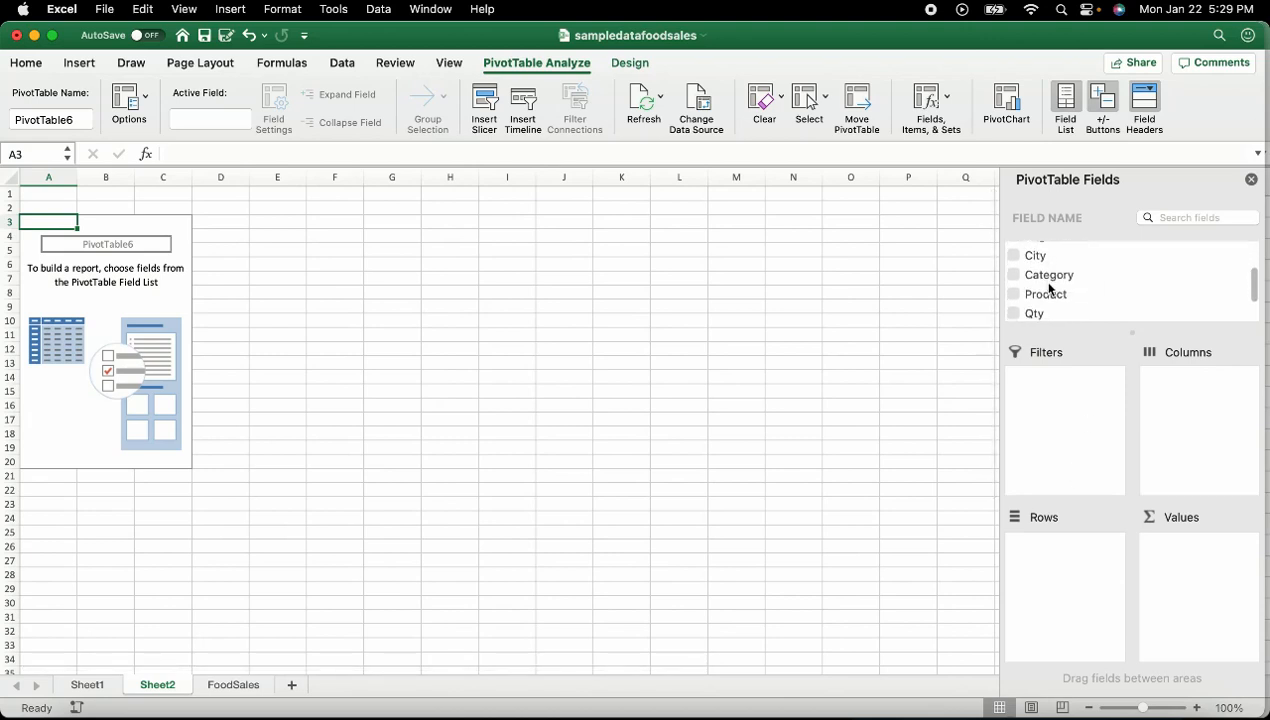
{"action": "left_click", "coordinate": [1015, 297]}
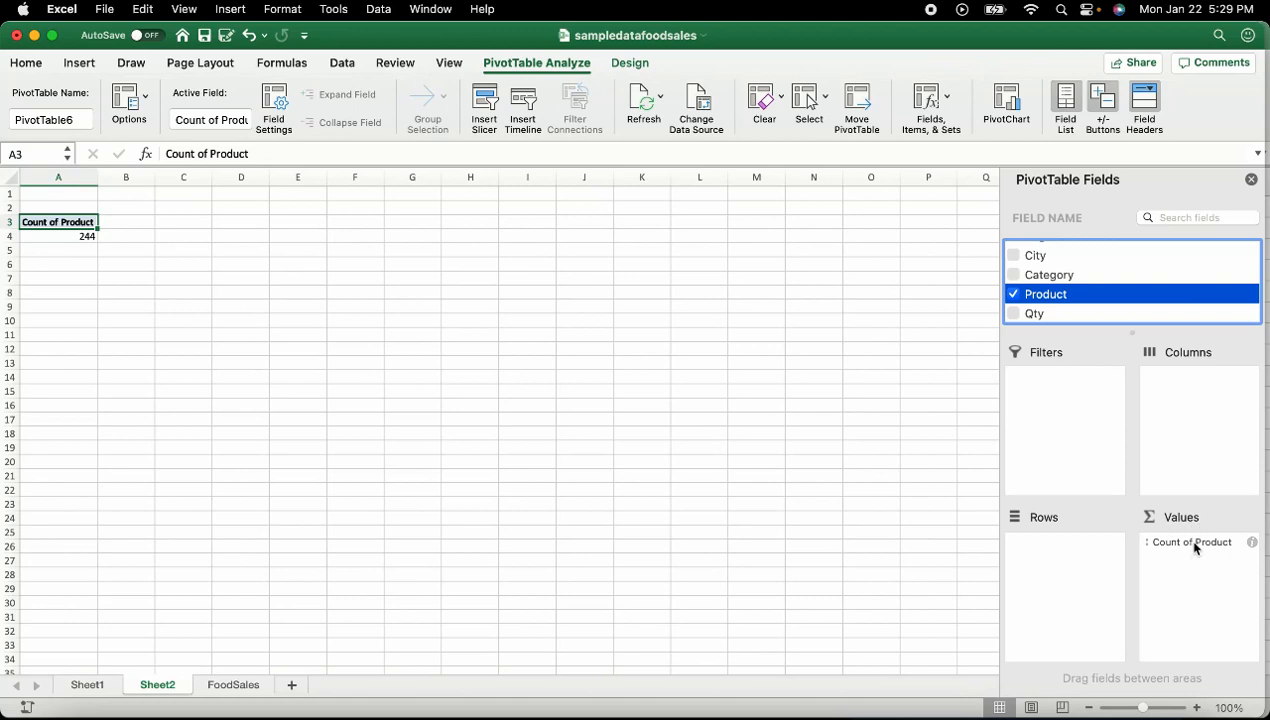
{"action": "left_click_drag", "start_coordinate": [1192, 544], "coordinate": [1044, 556]}
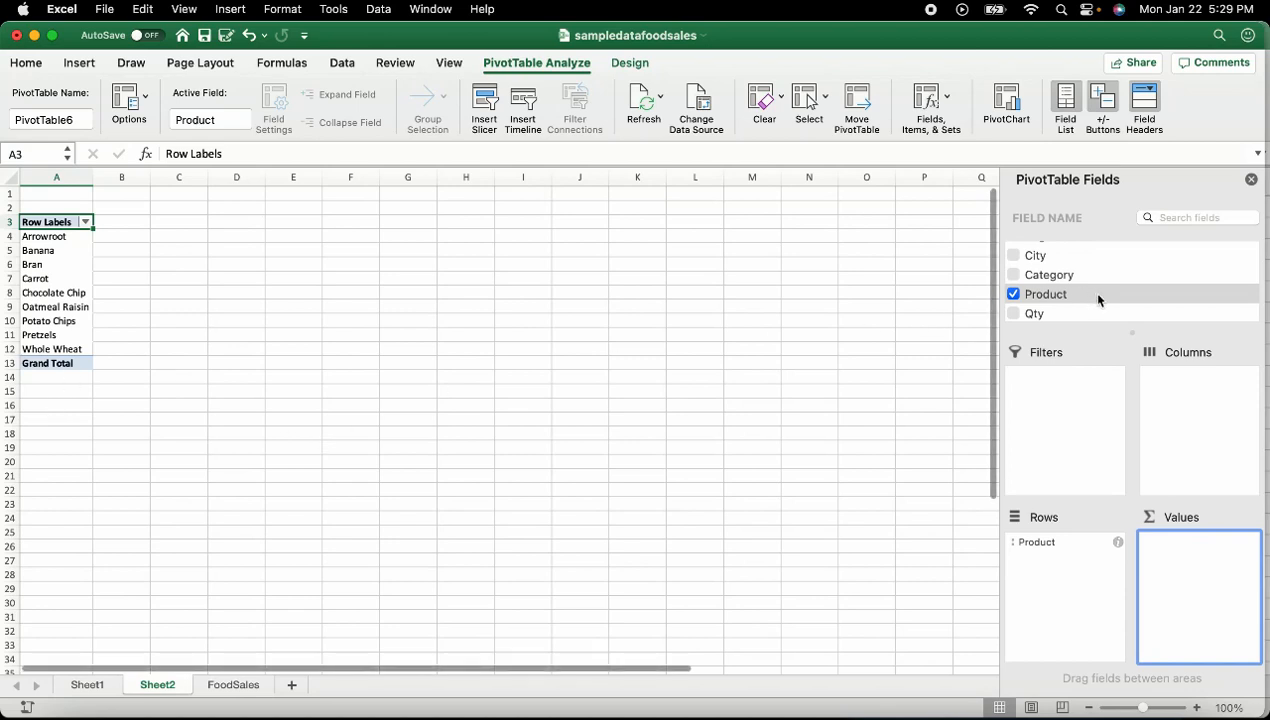
{"action": "left_click", "coordinate": [1014, 315]}
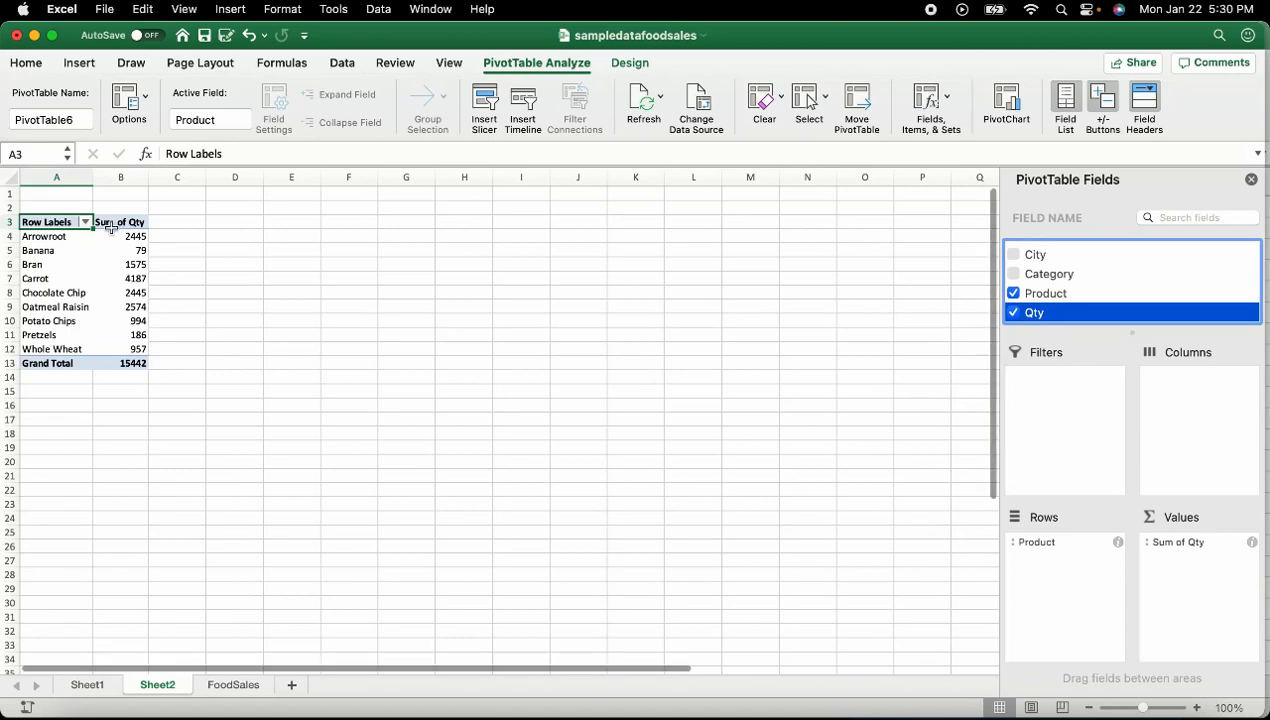
Review the product quantities in B4–B10, e.g. Banana 79, Carrot 4187, Potato Chips 994
{"action": "left_click", "coordinate": [132, 235]}
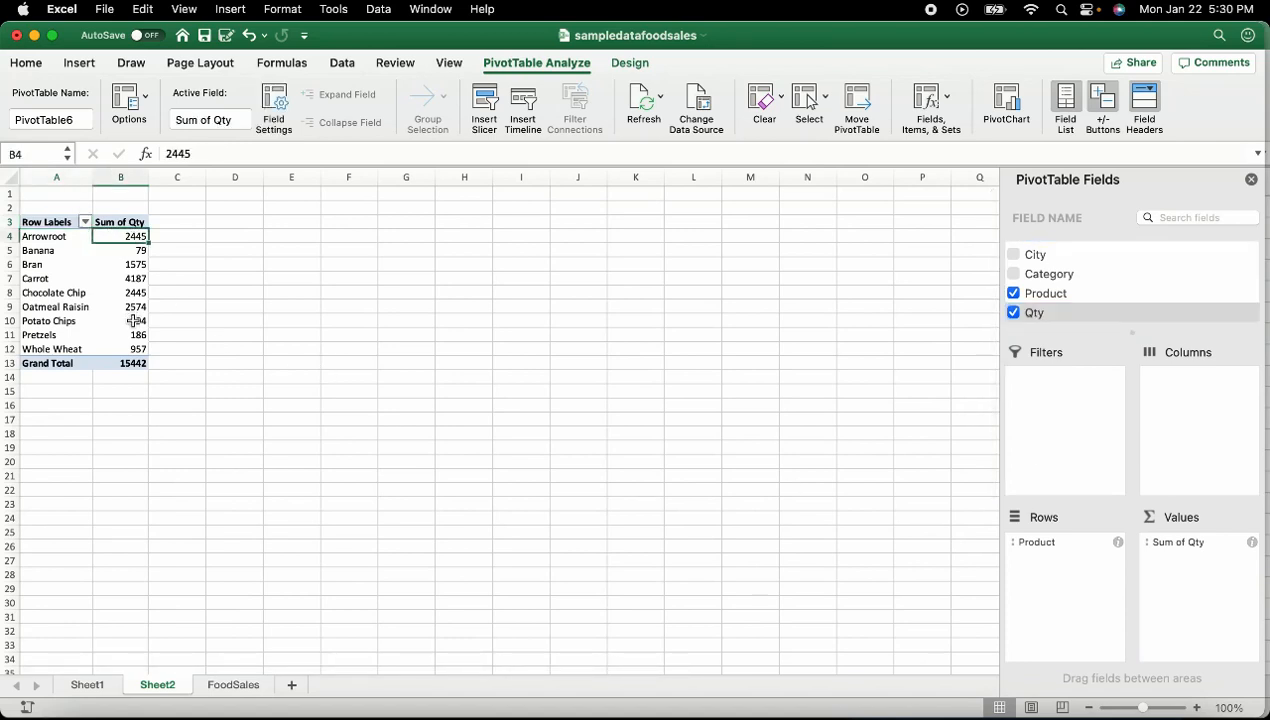
{"action": "left_click", "coordinate": [127, 251]}
{"action": "left_click", "coordinate": [127, 278]}
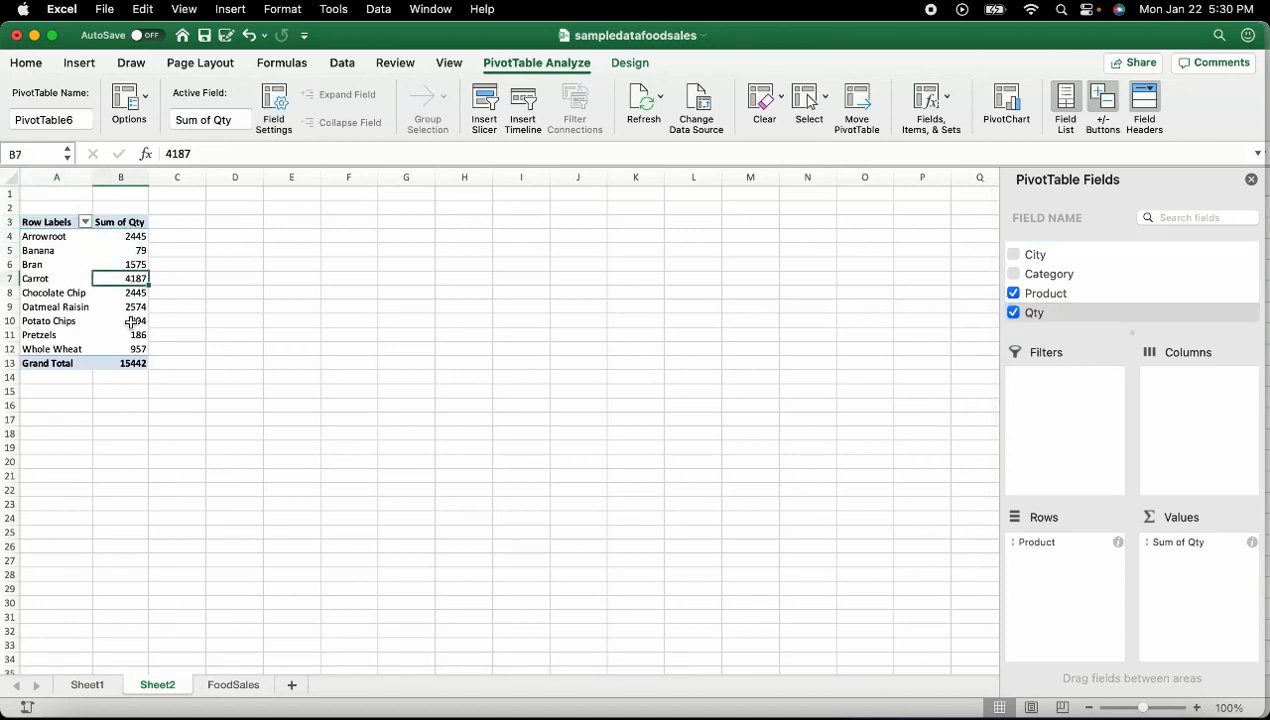
{"action": "left_click", "coordinate": [131, 322]}
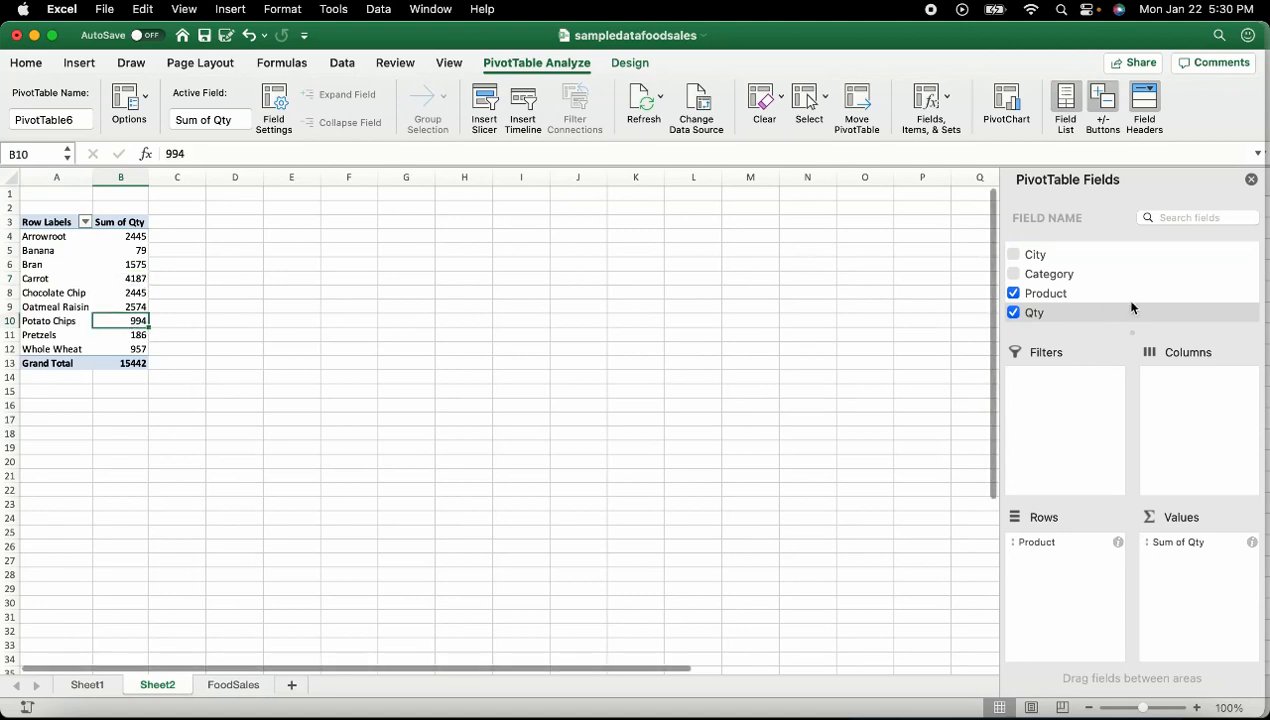
{"action": "scroll", "coordinate": [1131, 306], "scroll_direction": "down", "scroll_amount": 2}
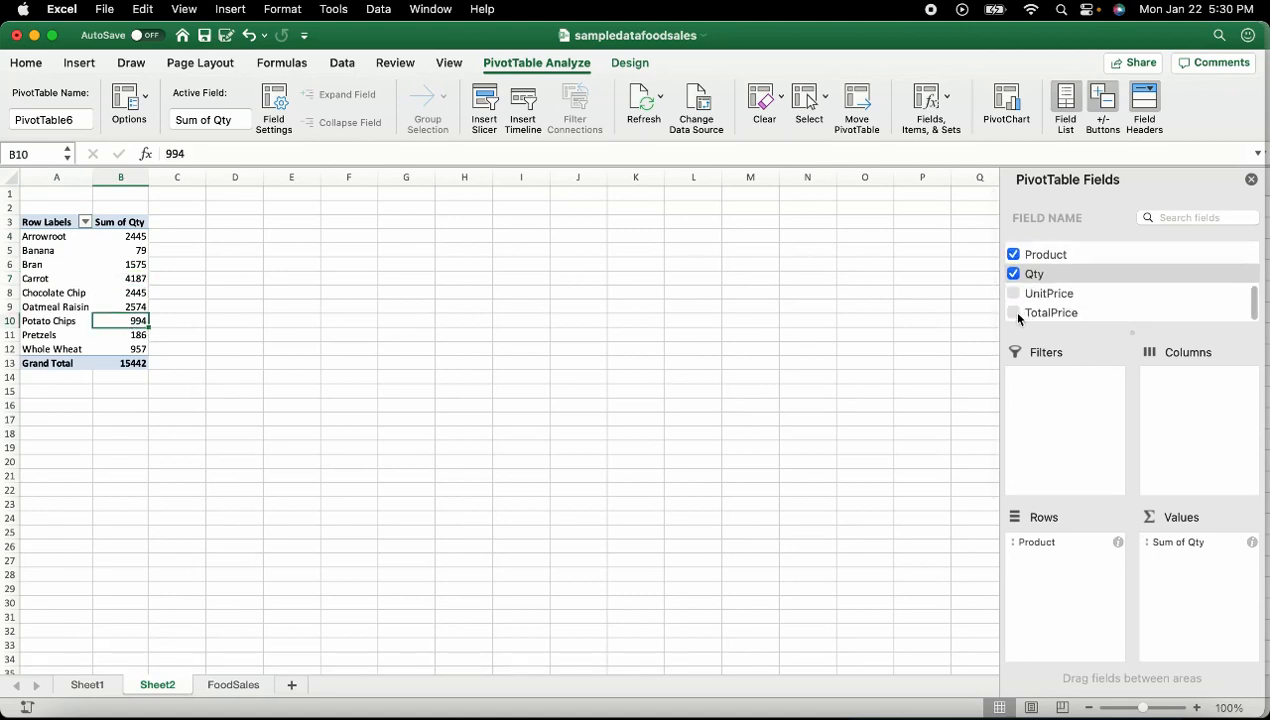
Add Sum of TotalPrice (33325.58) and Count of Region (244) as value columns
{"action": "left_click", "coordinate": [1014, 314]}
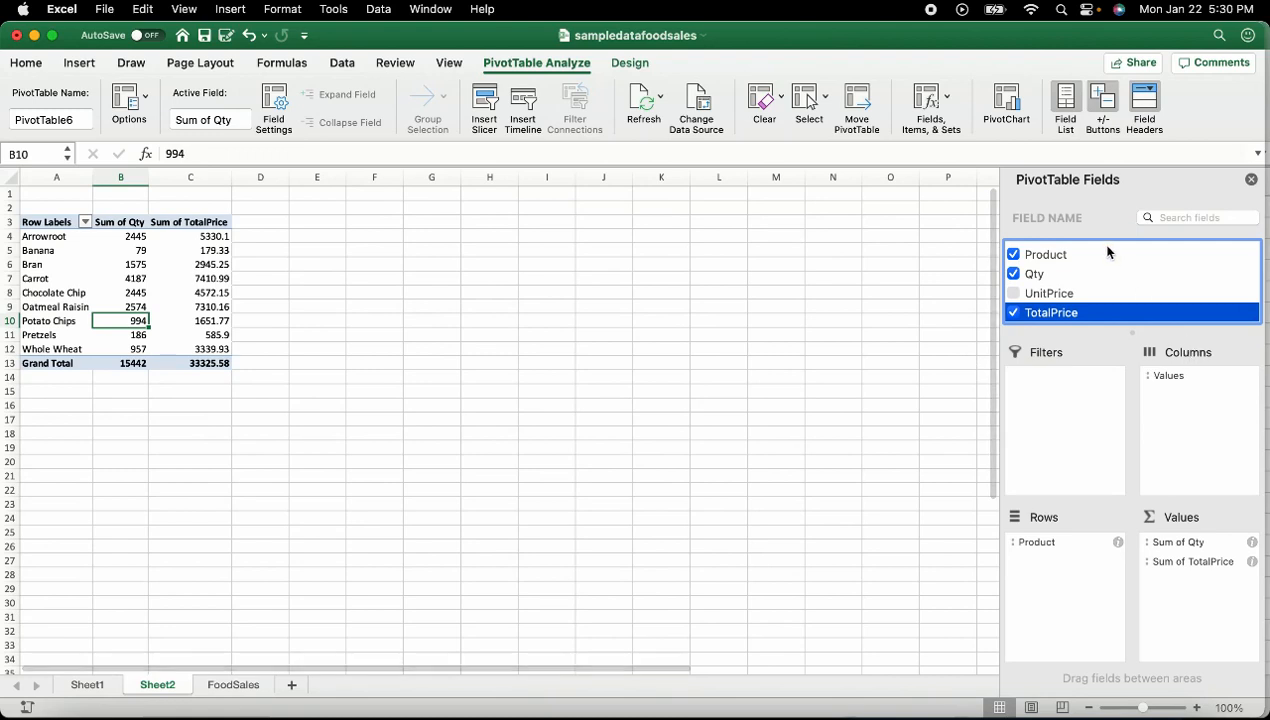
{"action": "scroll", "coordinate": [1107, 252], "scroll_direction": "up", "scroll_amount": 3}
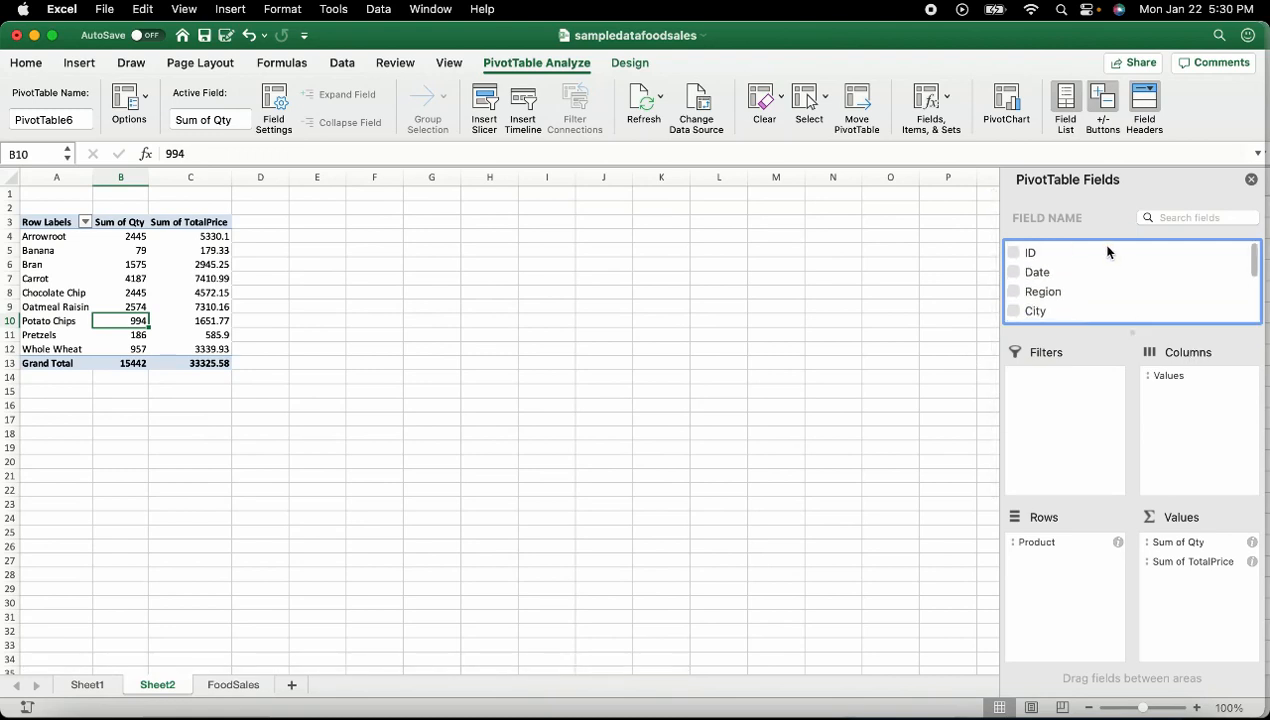
{"action": "left_click", "coordinate": [1014, 291]}
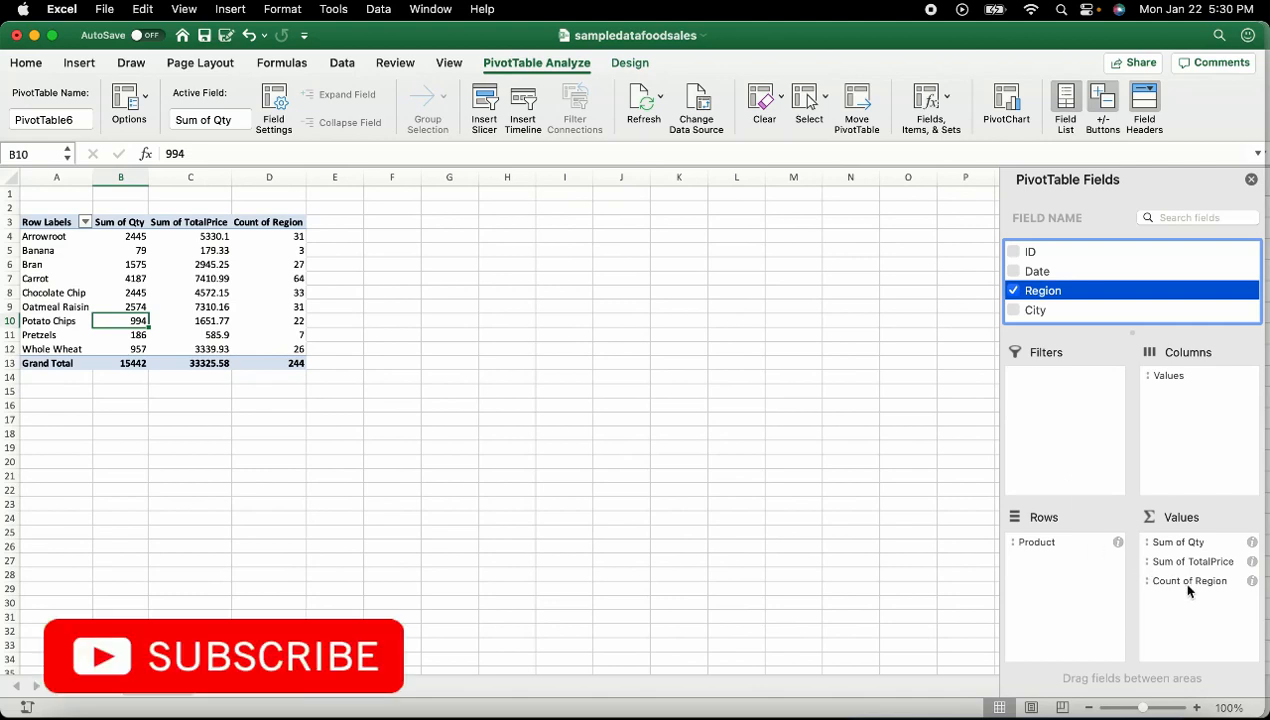
Move Region from Values to the Filters area, then zoom the sheet in three steps
{"action": "left_click_drag", "start_coordinate": [1205, 587], "coordinate": [1066, 425]}
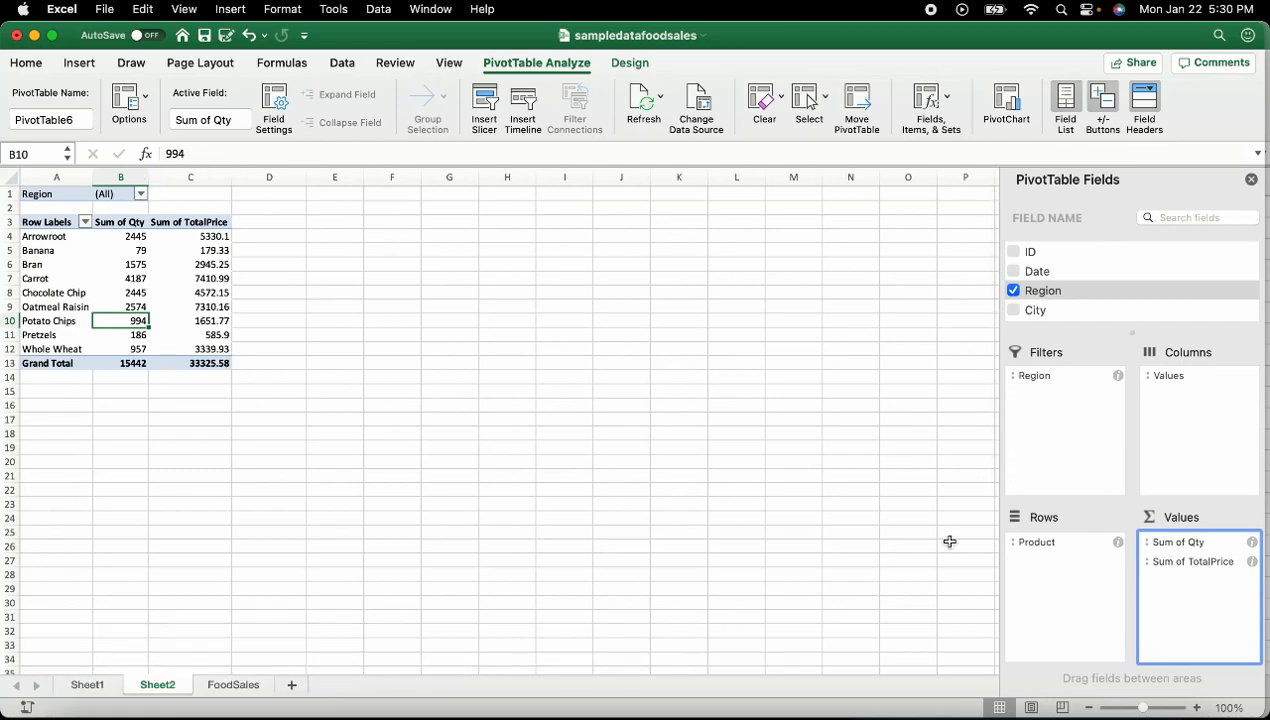
{"action": "left_click", "coordinate": [1197, 707]}
{"action": "left_click", "coordinate": [1197, 707]}
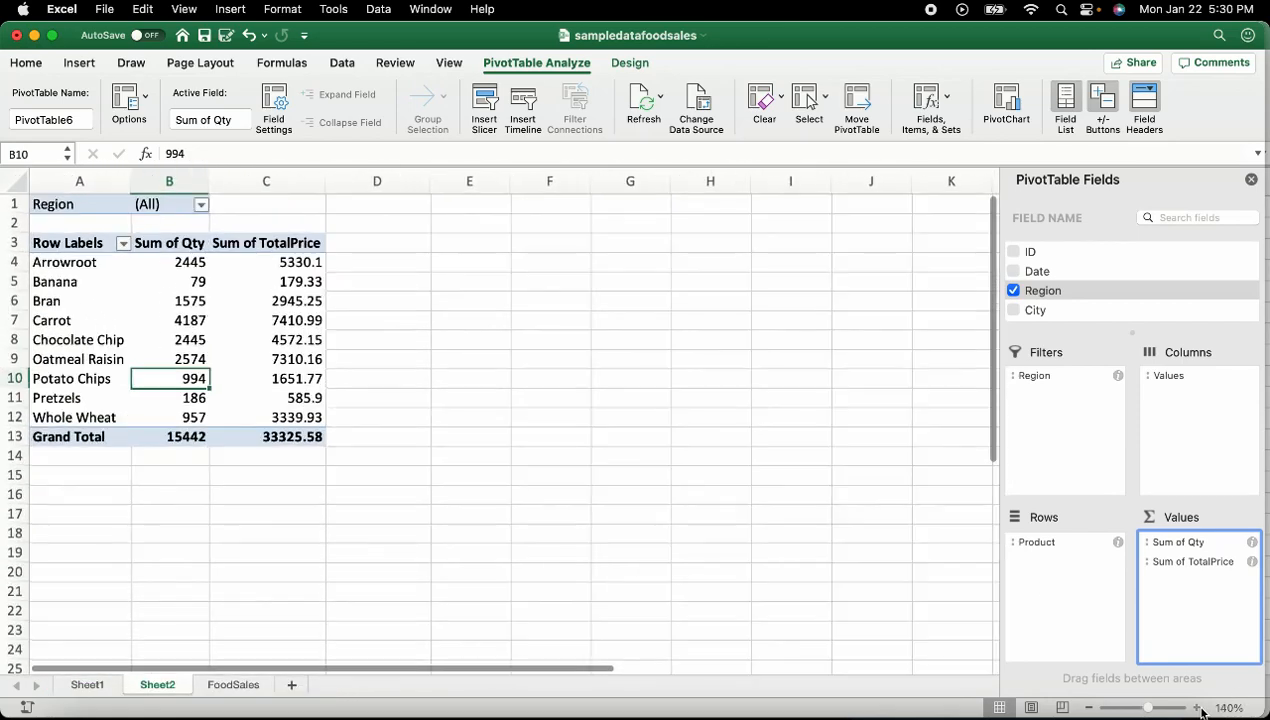
{"action": "left_click", "coordinate": [1197, 707]}
{"action": "left_click", "coordinate": [230, 212]}
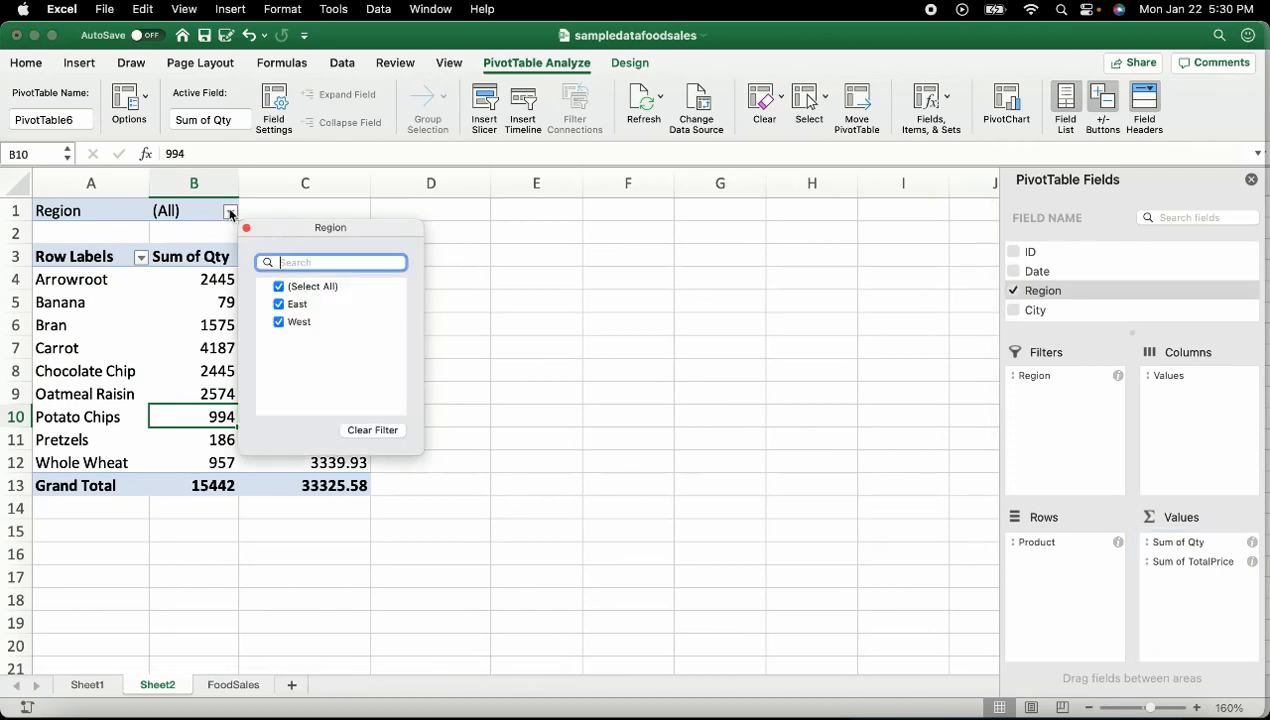
{"action": "left_click", "coordinate": [276, 287]}
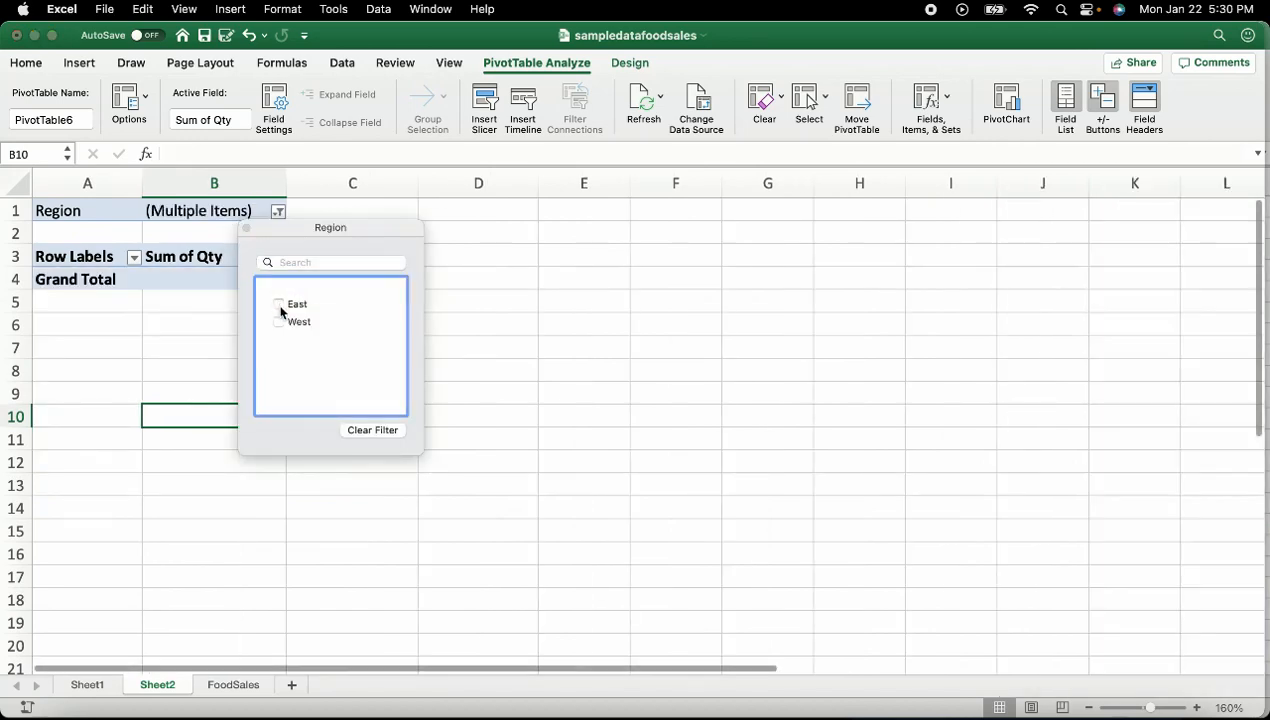
{"action": "key", "text": "Escape"}
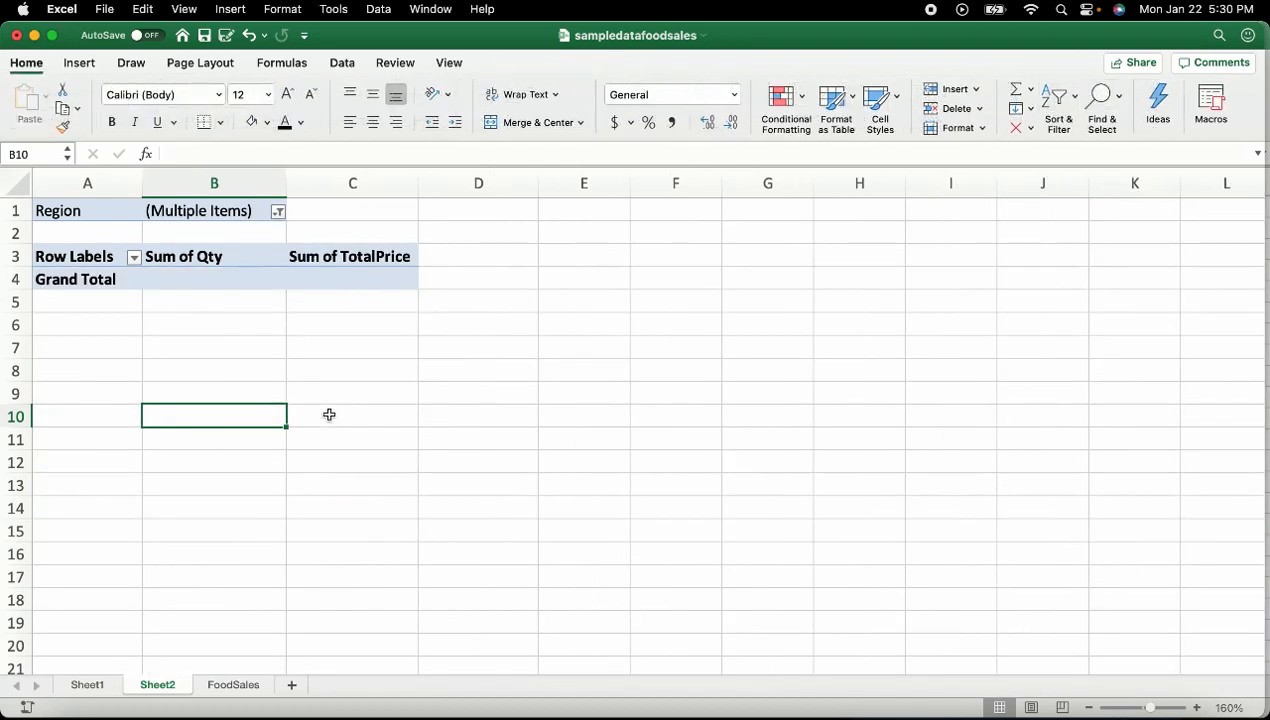
{"action": "left_click", "coordinate": [277, 211]}
{"action": "left_click", "coordinate": [326, 304]}
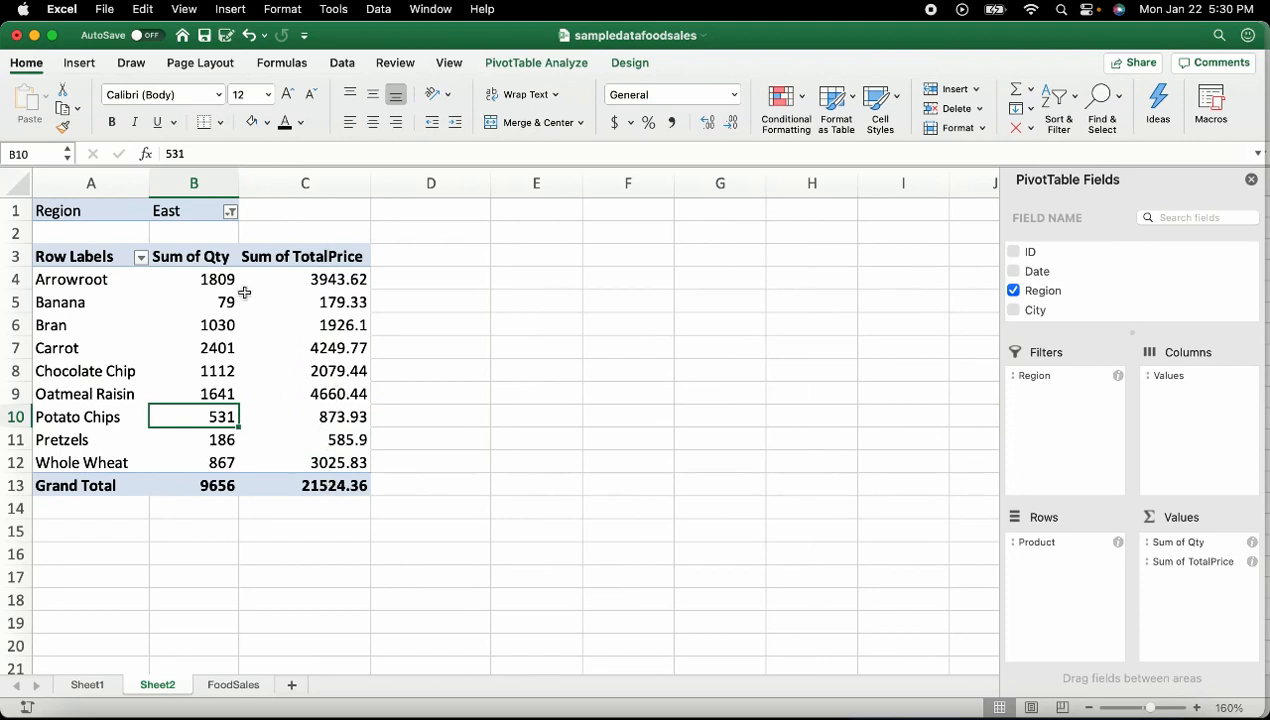
{"action": "left_click", "coordinate": [230, 212]}
{"action": "left_click", "coordinate": [279, 304]}
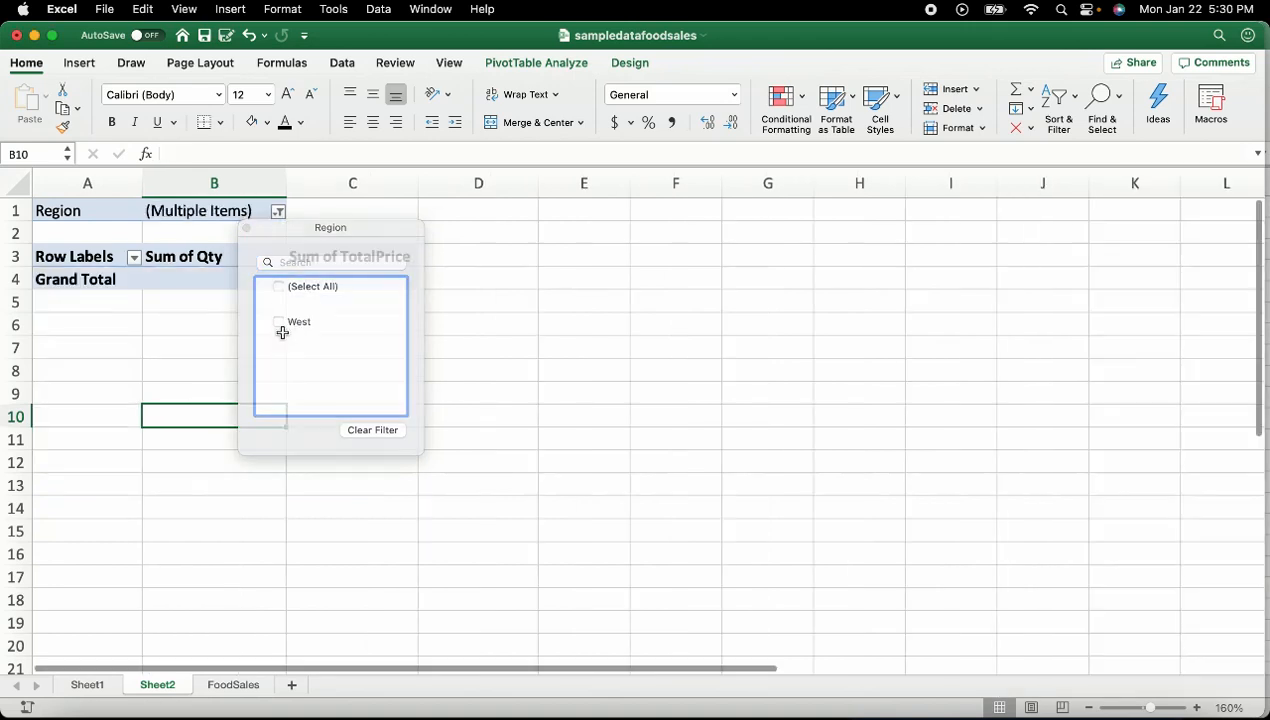
{"action": "left_click", "coordinate": [278, 211]}
{"action": "left_click", "coordinate": [277, 211]}
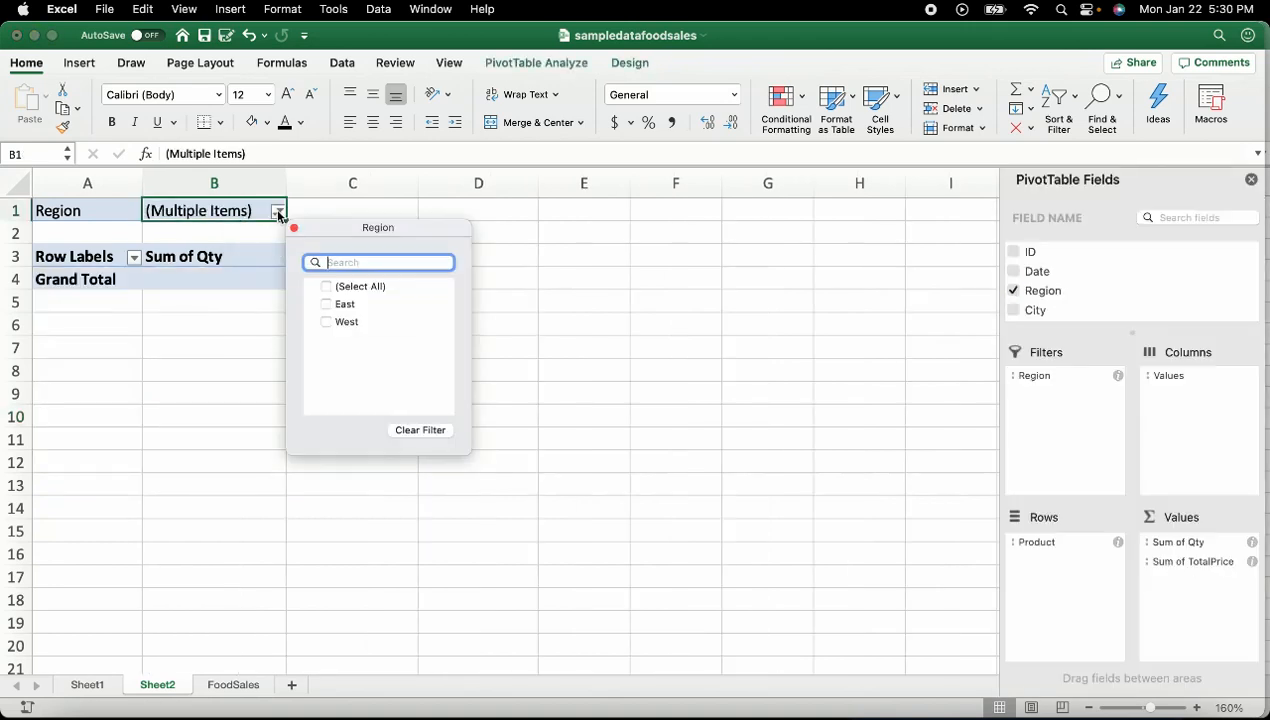
{"action": "left_click", "coordinate": [325, 322]}
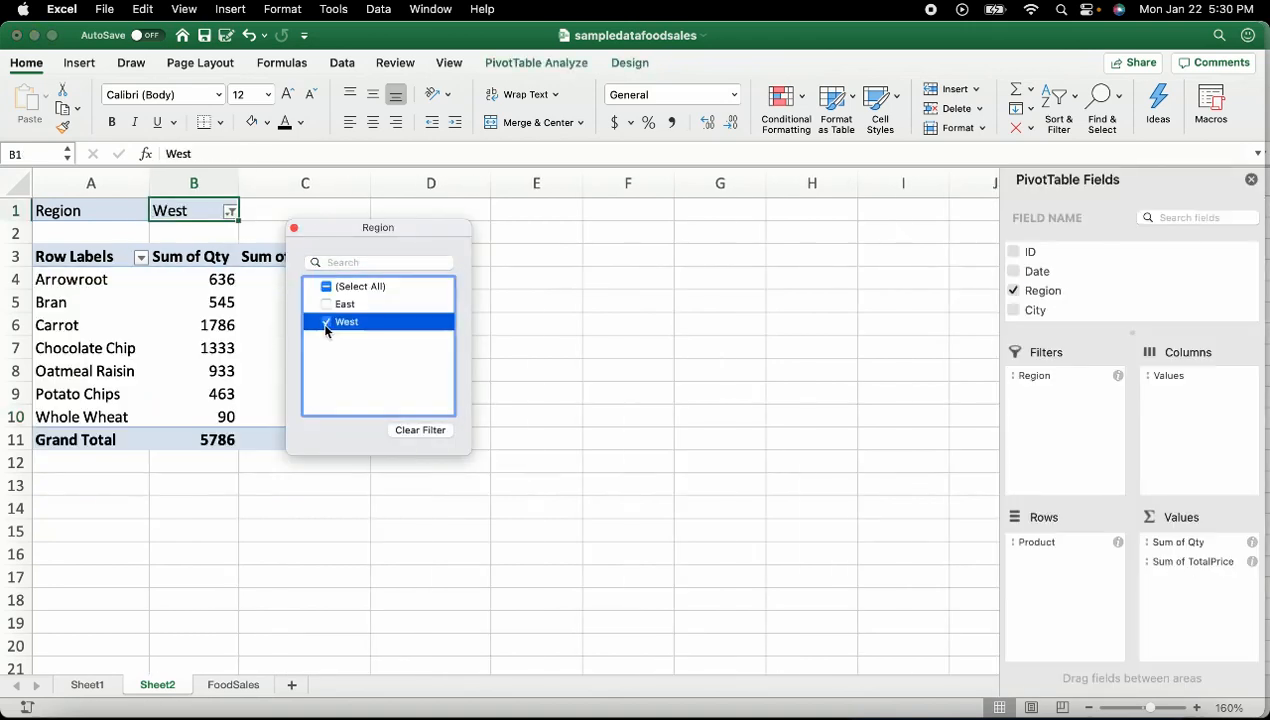
{"action": "left_click", "coordinate": [634, 512]}
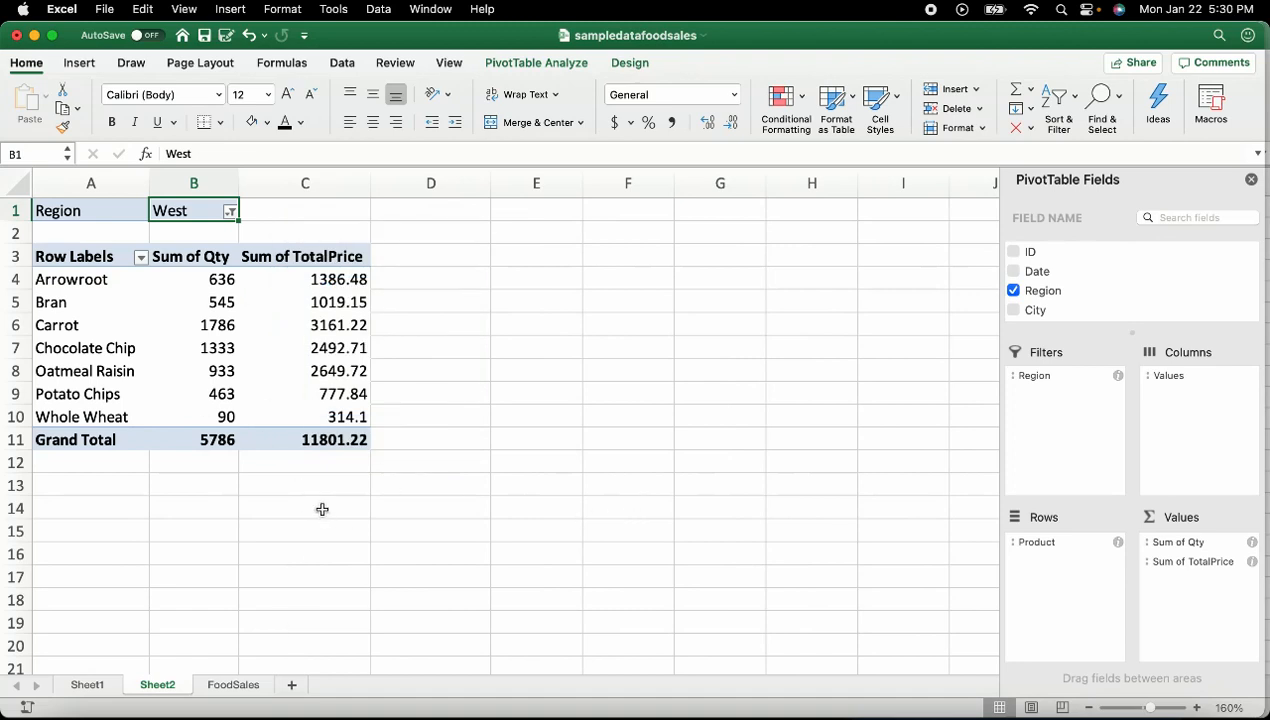
{"action": "left_click", "coordinate": [230, 212]}
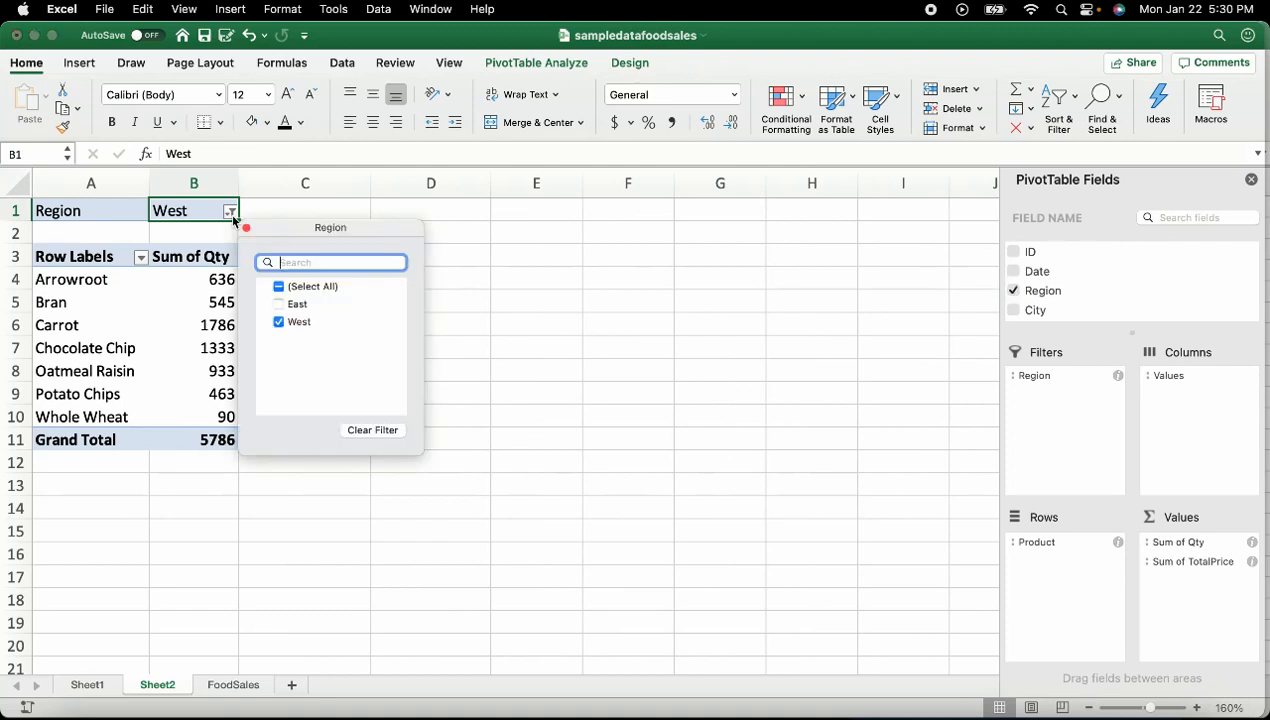
{"action": "left_click", "coordinate": [278, 286]}
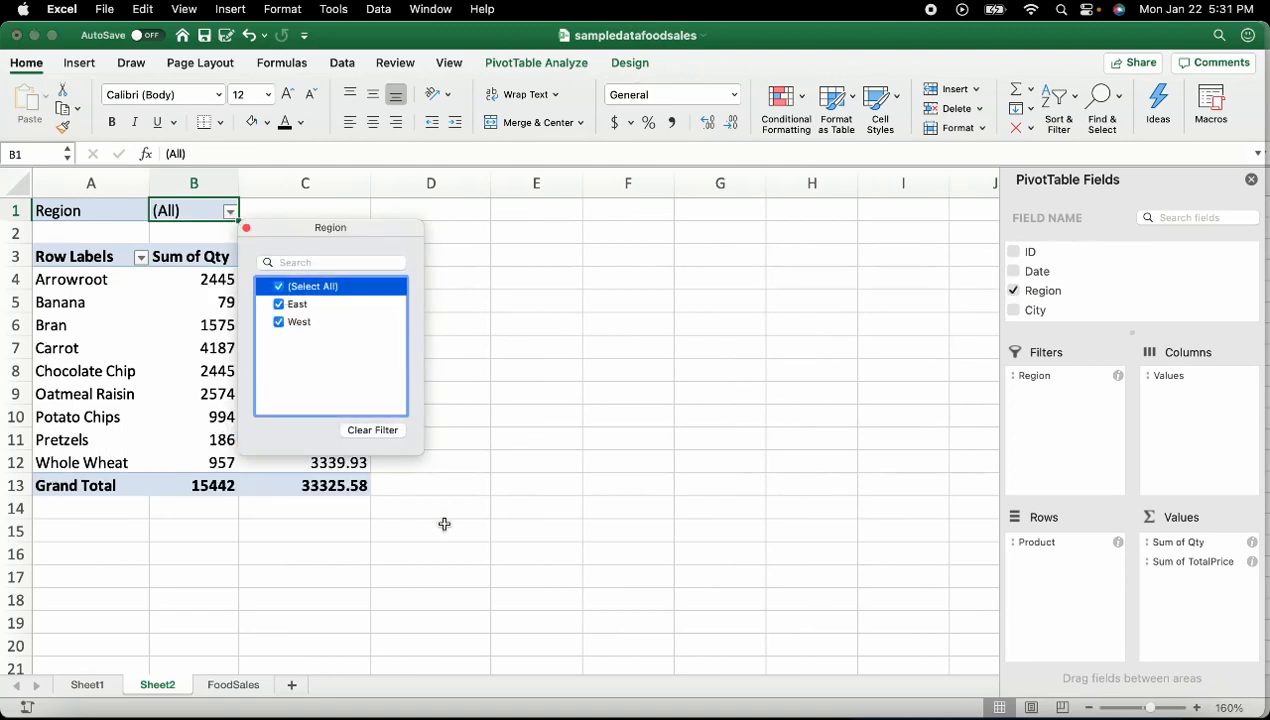
{"action": "left_click", "coordinate": [586, 409]}
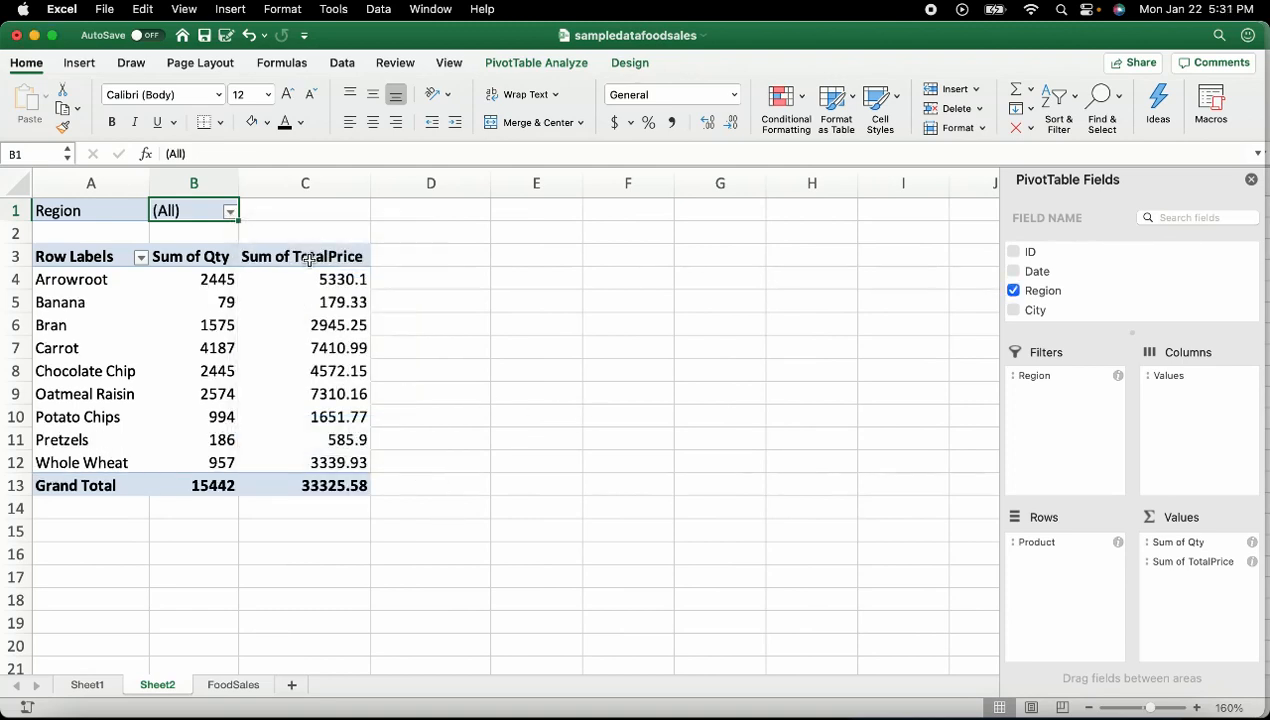
Drag TotalPrice into Values again to create Sum of TotalPrice2, then select that field
{"action": "left_click", "coordinate": [343, 301]}
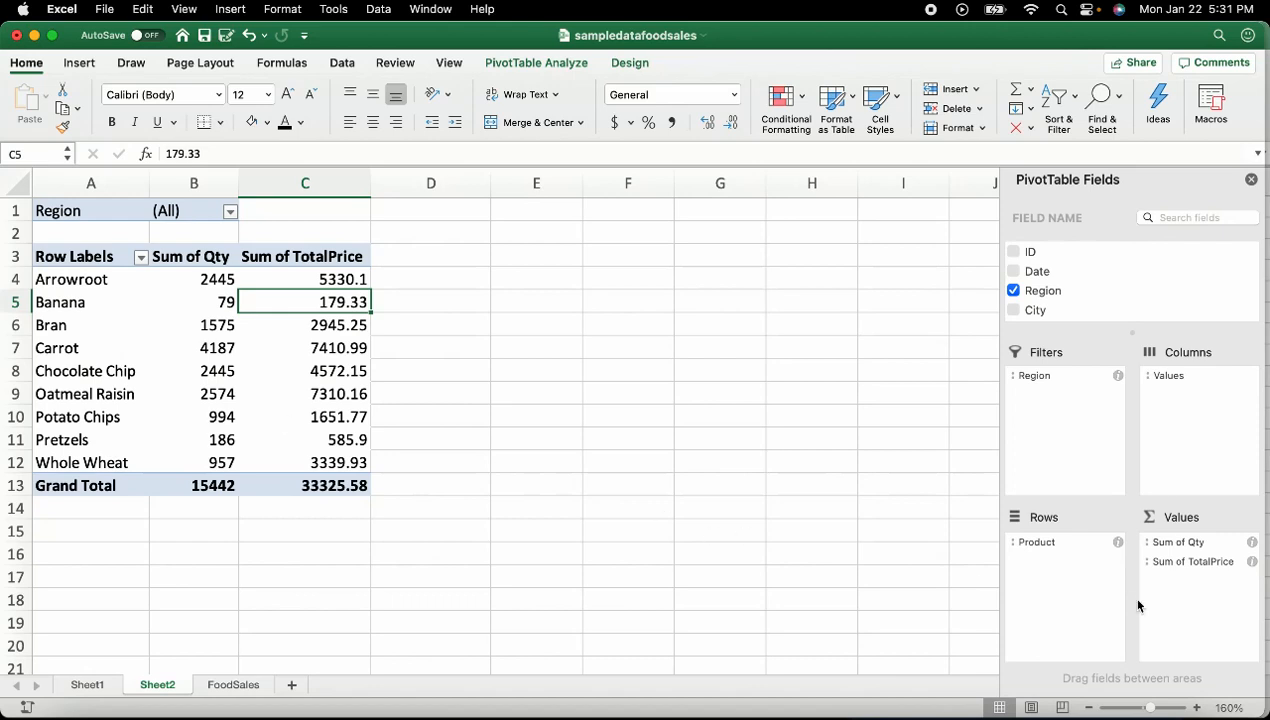
{"action": "scroll", "coordinate": [1043, 305], "scroll_direction": "down", "scroll_amount": 3}
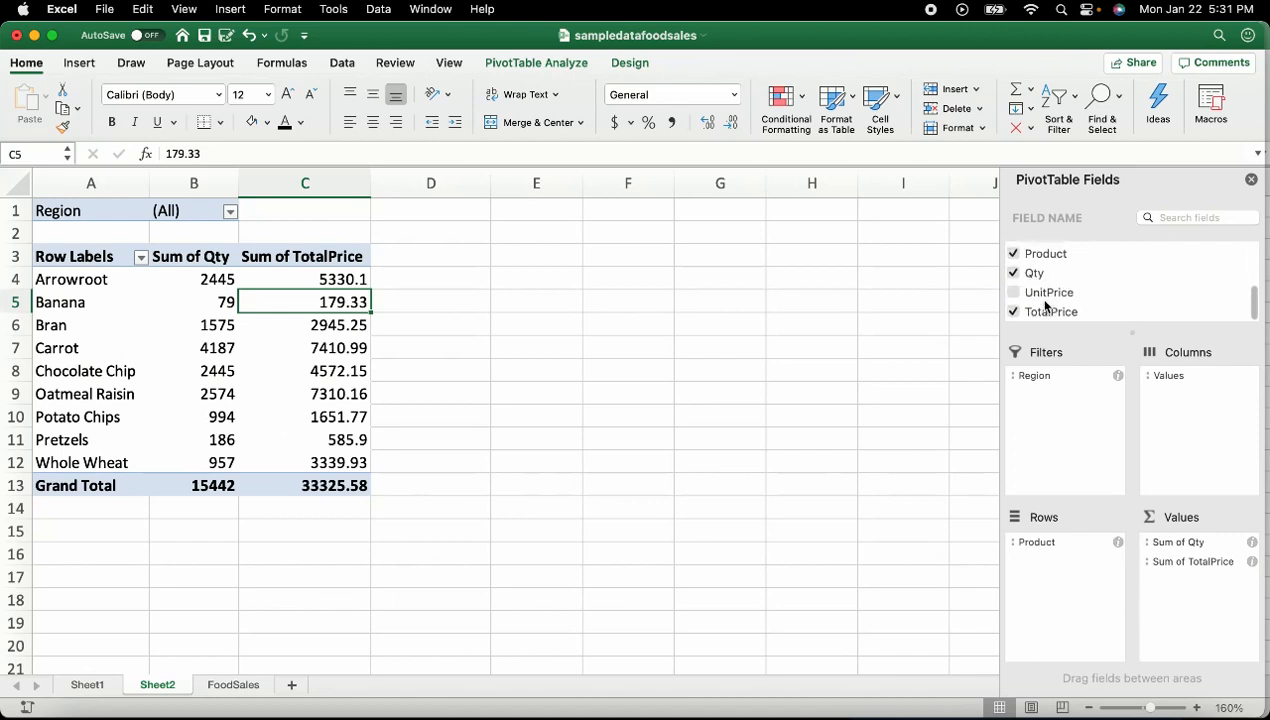
{"action": "left_click_drag", "start_coordinate": [1057, 316], "coordinate": [1196, 600]}
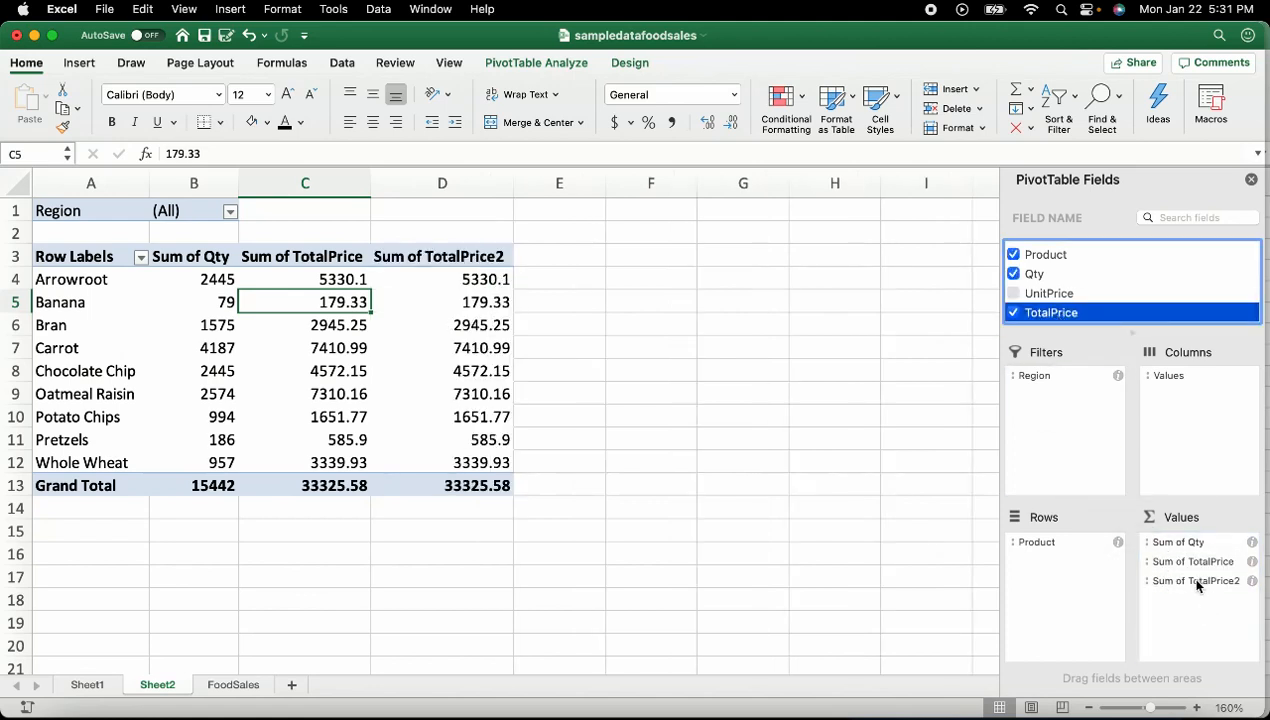
{"action": "right_click", "coordinate": [1197, 583]}
{"action": "left_click", "coordinate": [1219, 585]}
Show Sum of TotalPrice2 as % of Grand Total, e.g. Carrot 22.24%, totalling 100%
{"action": "left_click", "coordinate": [1208, 583]}
{"action": "right_click", "coordinate": [1208, 583]}
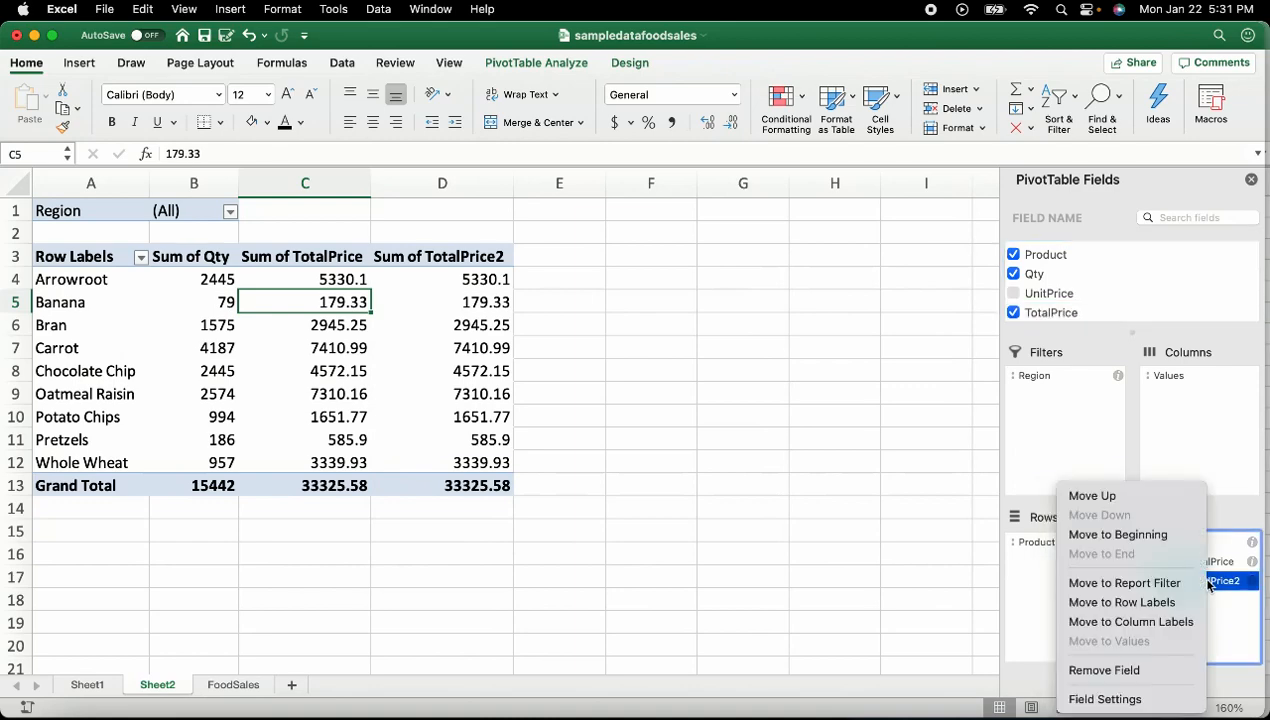
{"action": "left_click", "coordinate": [1118, 698]}
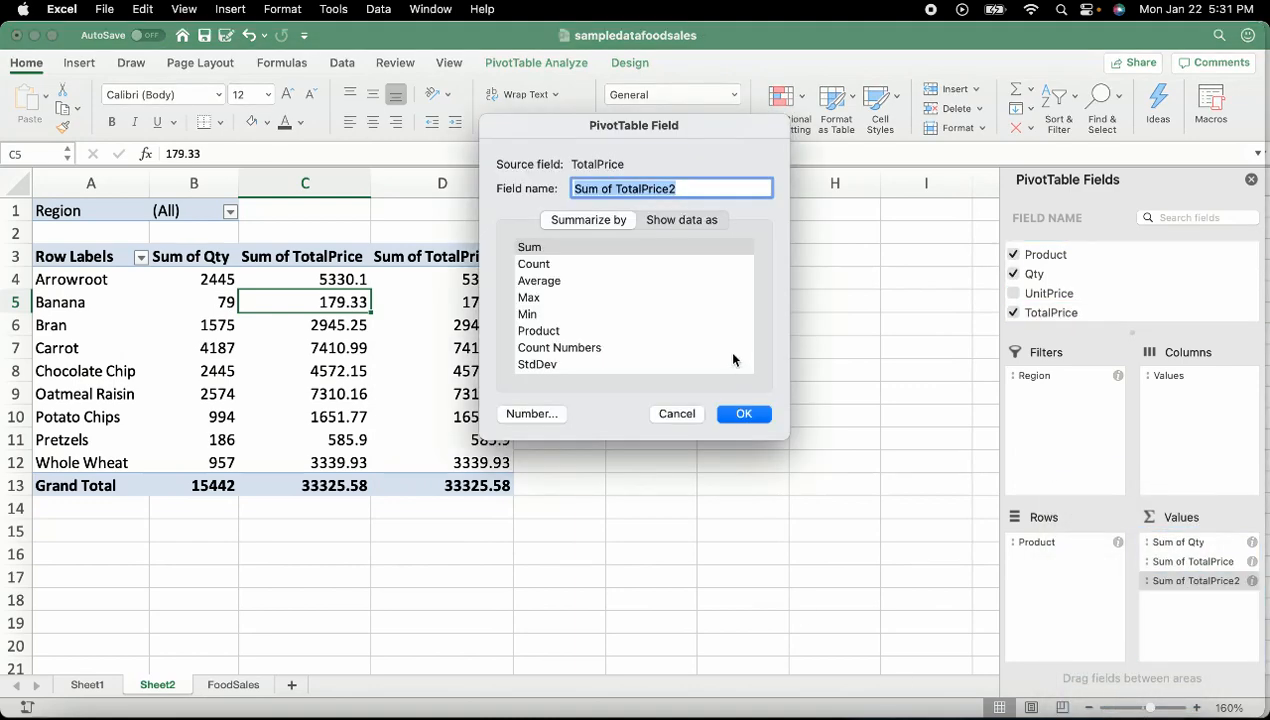
{"action": "left_click", "coordinate": [683, 220]}
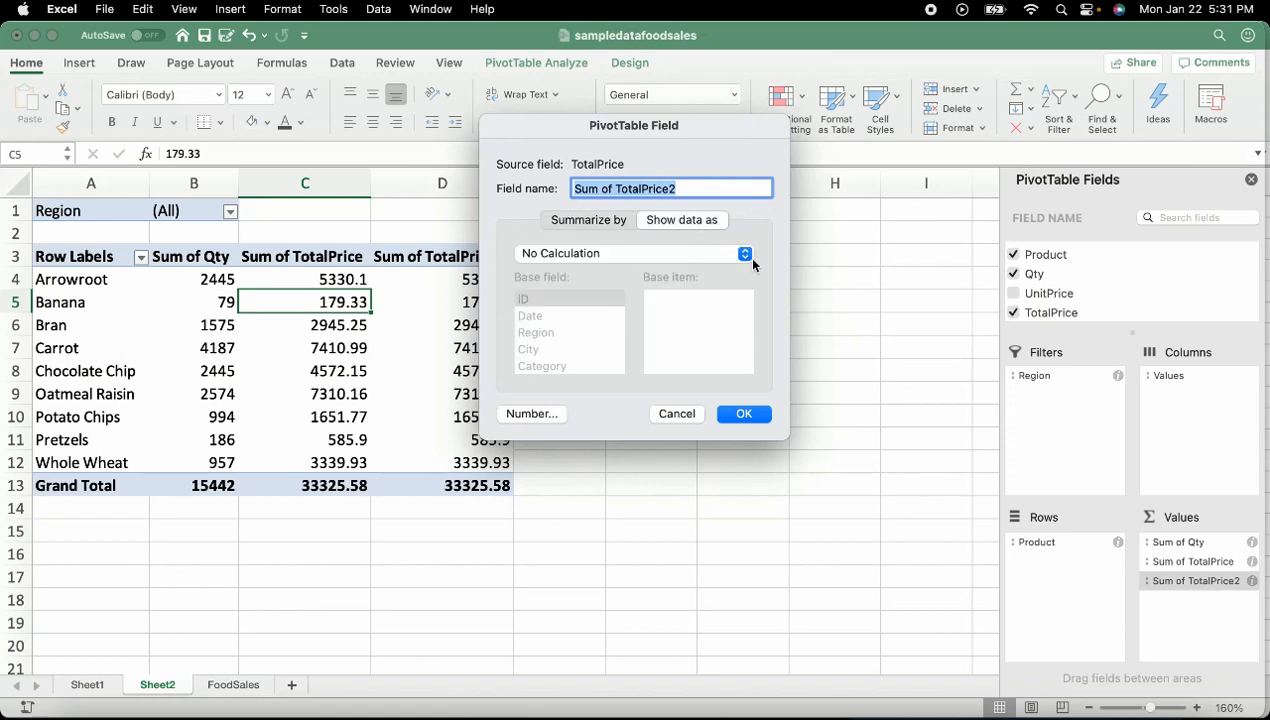
{"action": "left_click", "coordinate": [688, 255]}
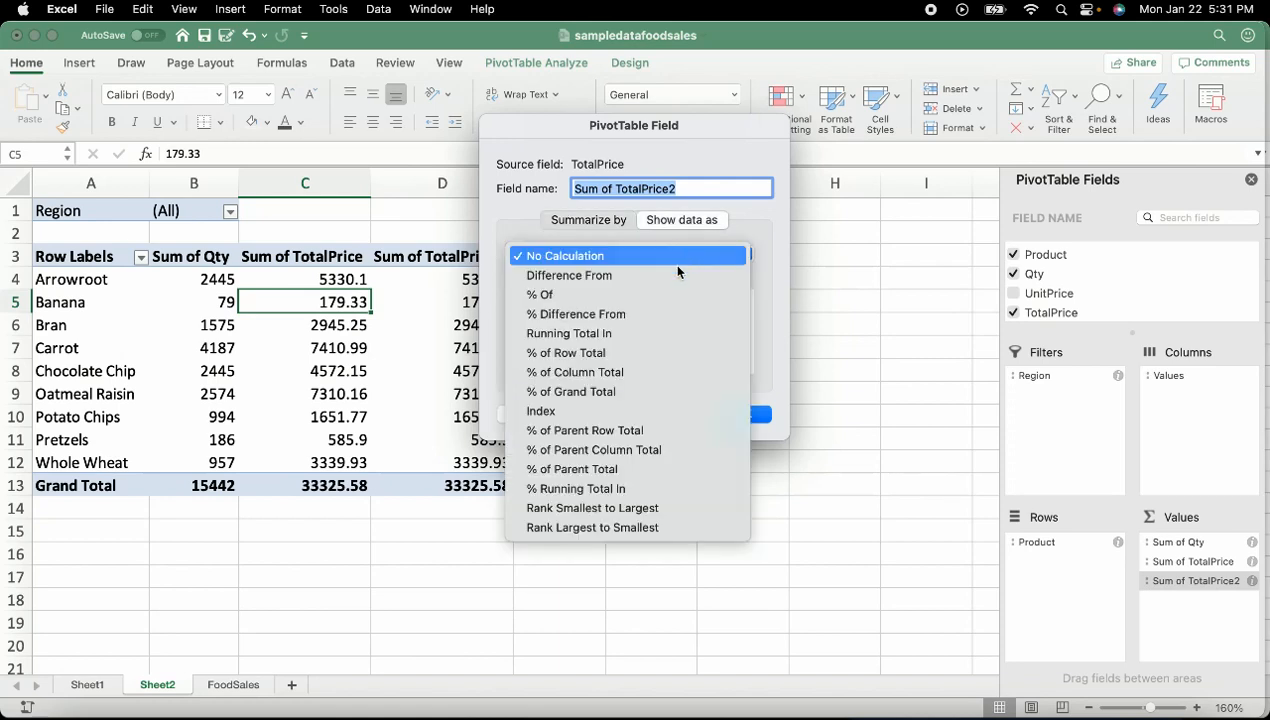
{"action": "left_click", "coordinate": [616, 395]}
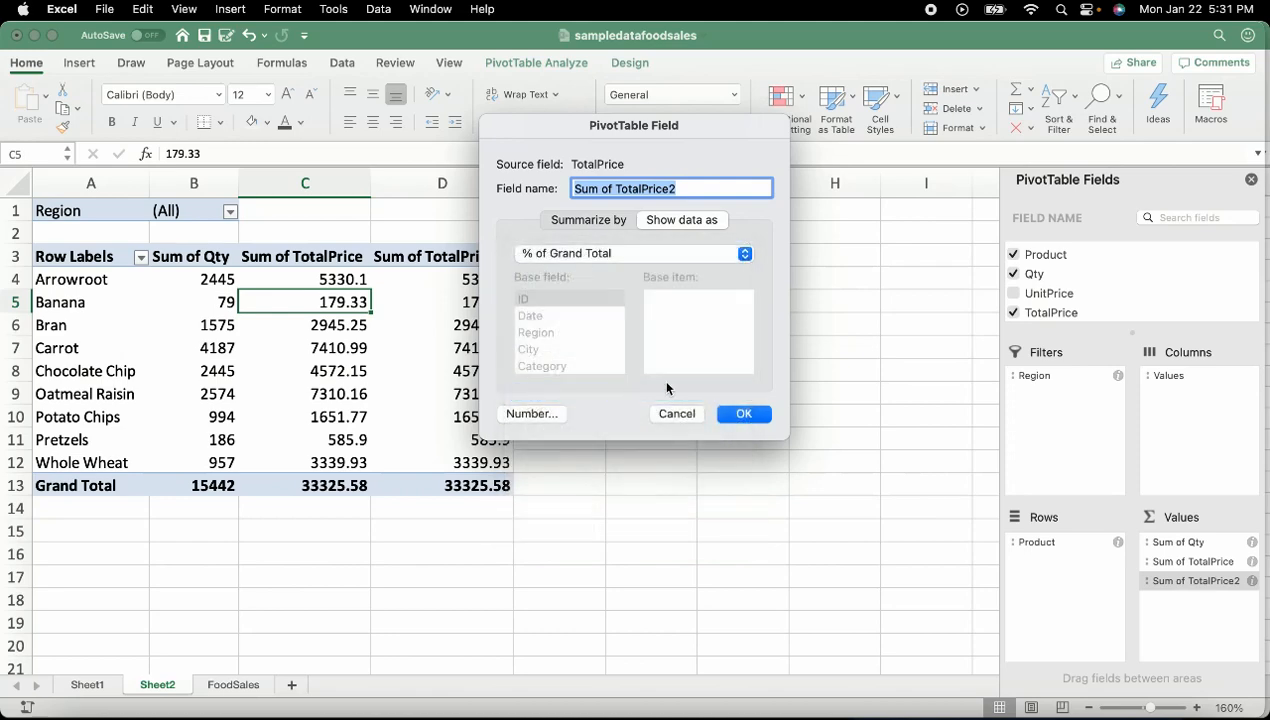
{"action": "left_click", "coordinate": [744, 414]}
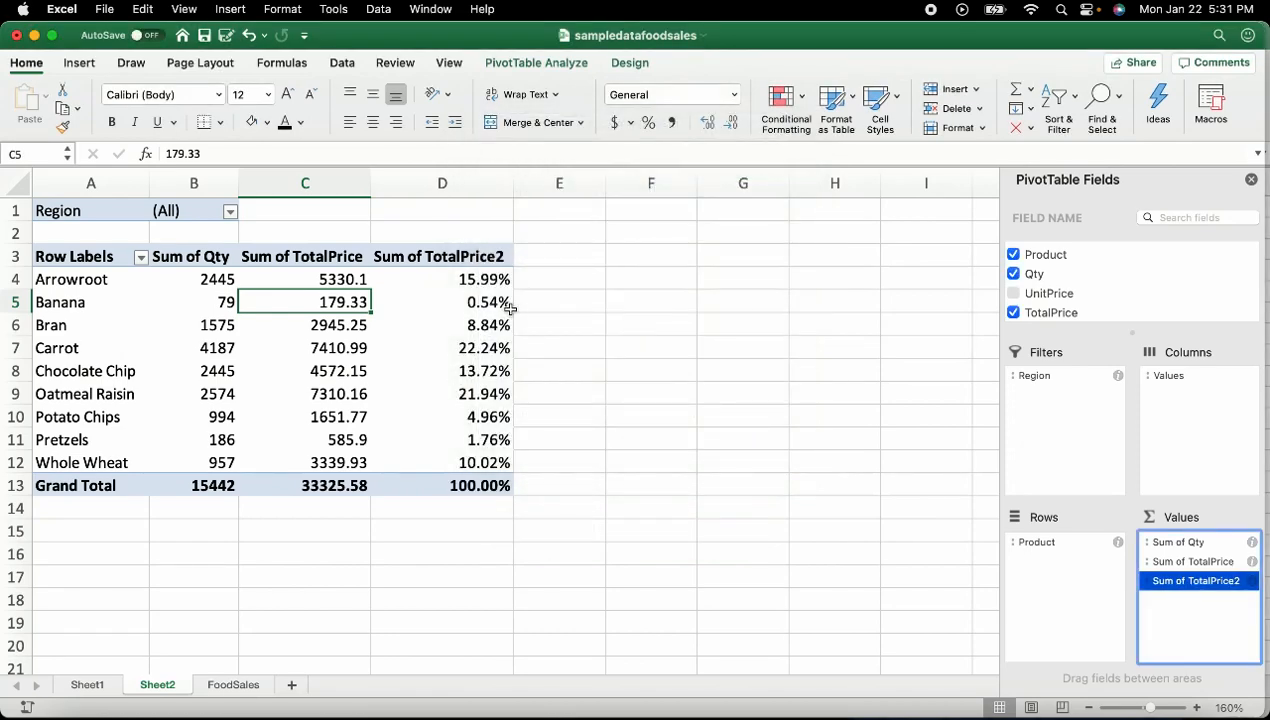
{"action": "left_click", "coordinate": [461, 279]}
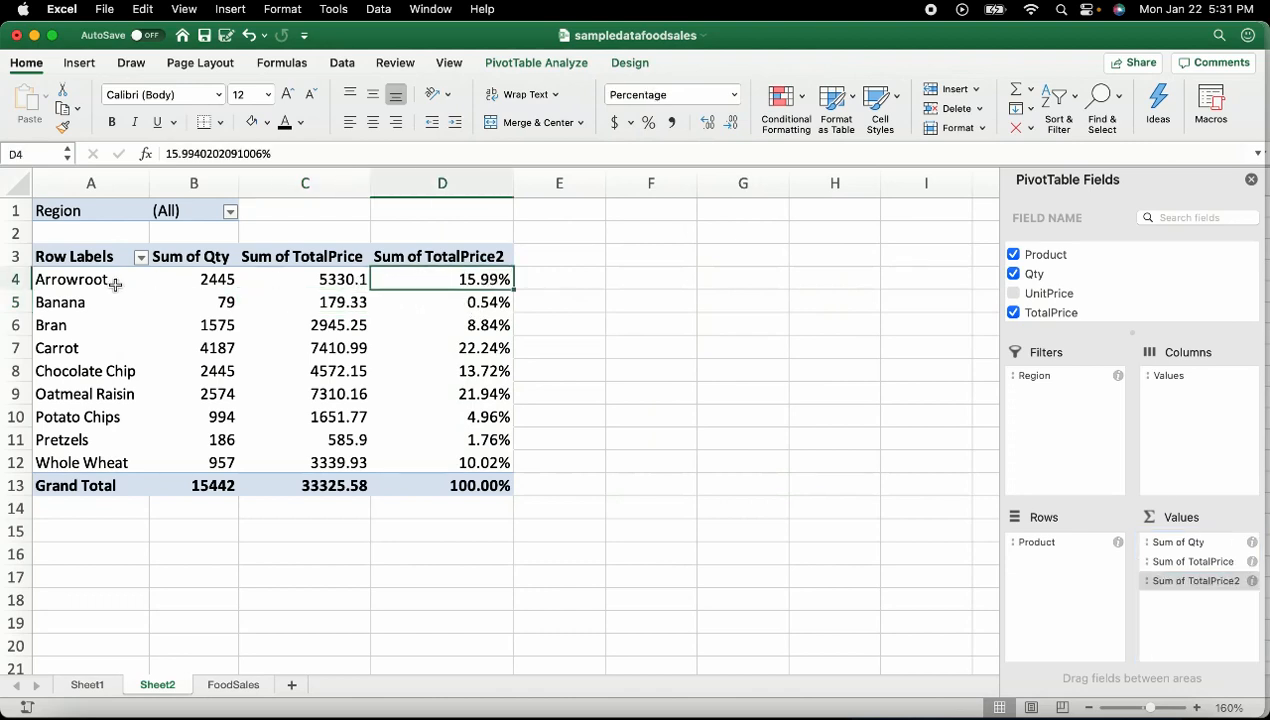
{"action": "left_click", "coordinate": [484, 304]}
{"action": "left_click", "coordinate": [485, 325]}
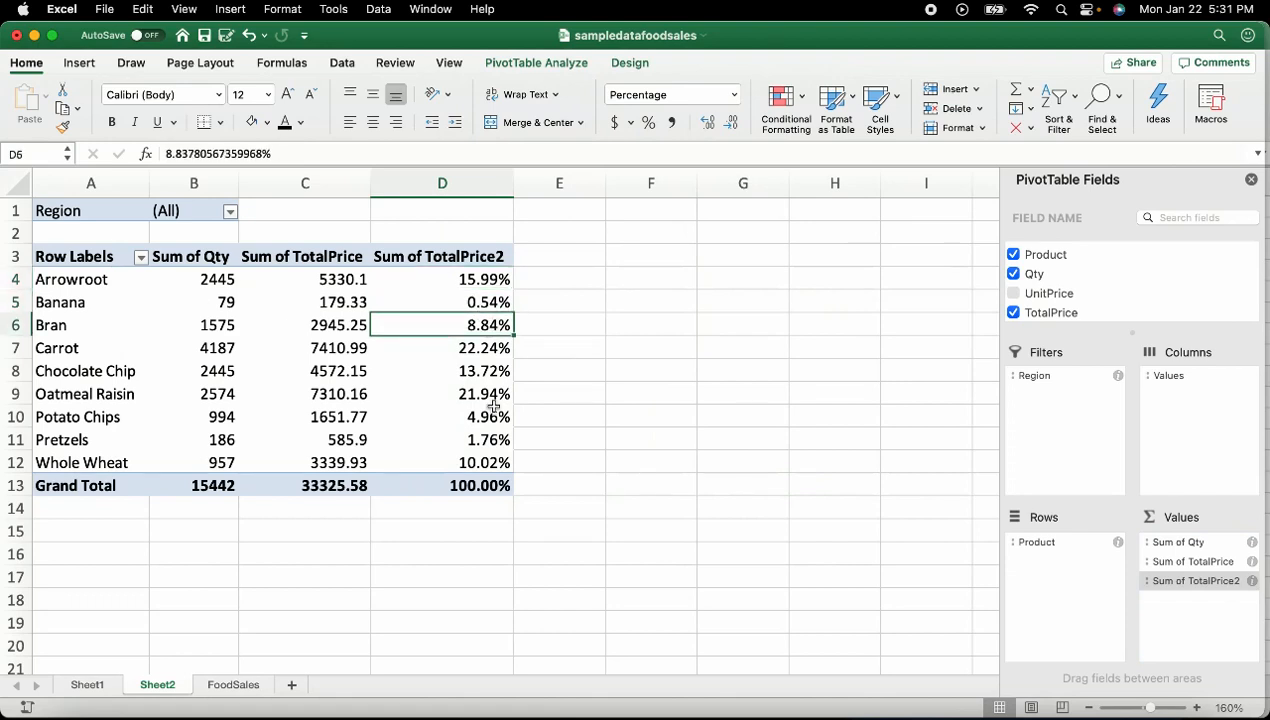